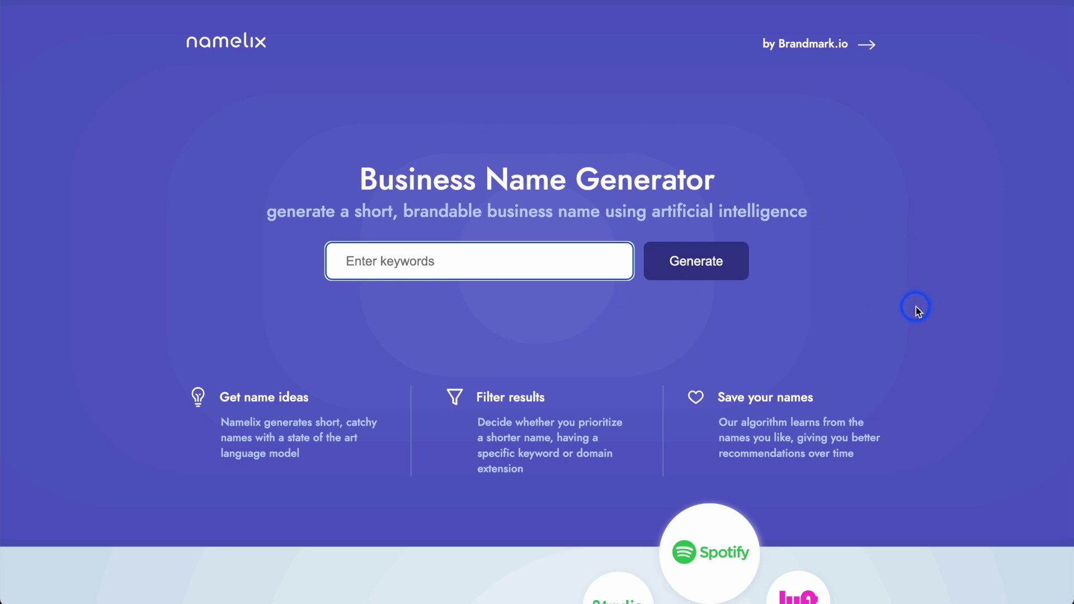
Generate Namelix name ideas from the keywords 'ai app for calories upload food'.
scroll(915, 306, down, 3)
scroll(915, 306, down, 15)
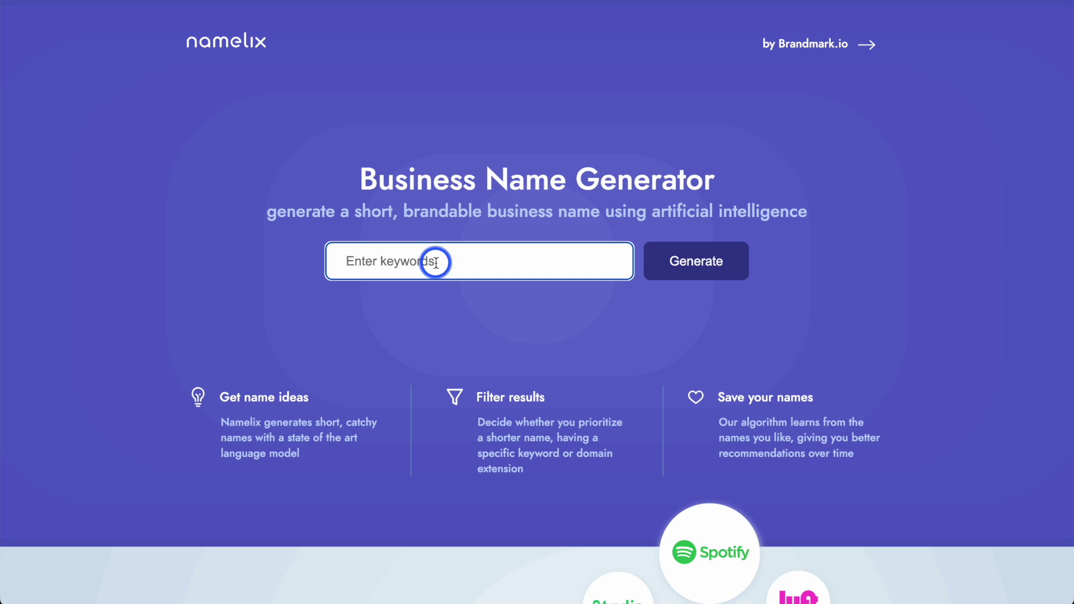
scroll(643, 374, down, 7)
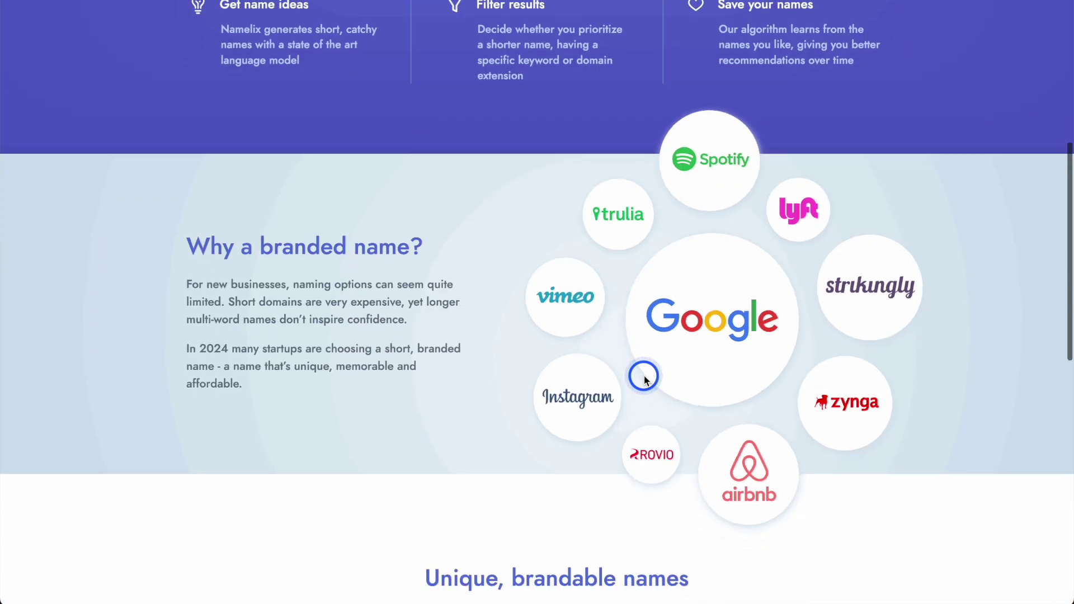
scroll(643, 378, down, 5)
scroll(644, 378, up, 7)
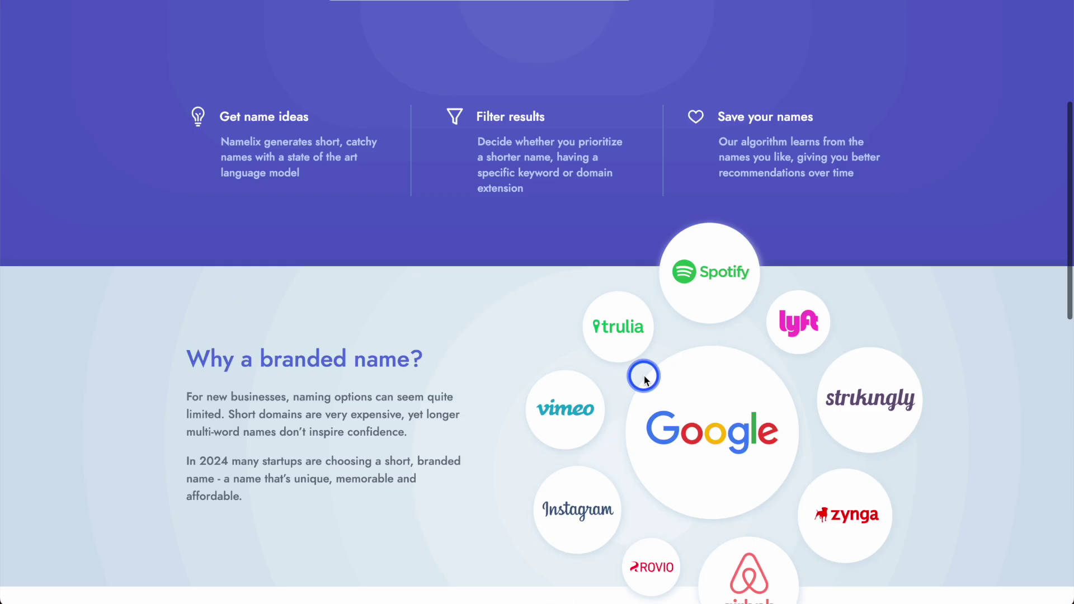
scroll(643, 376, up, 4)
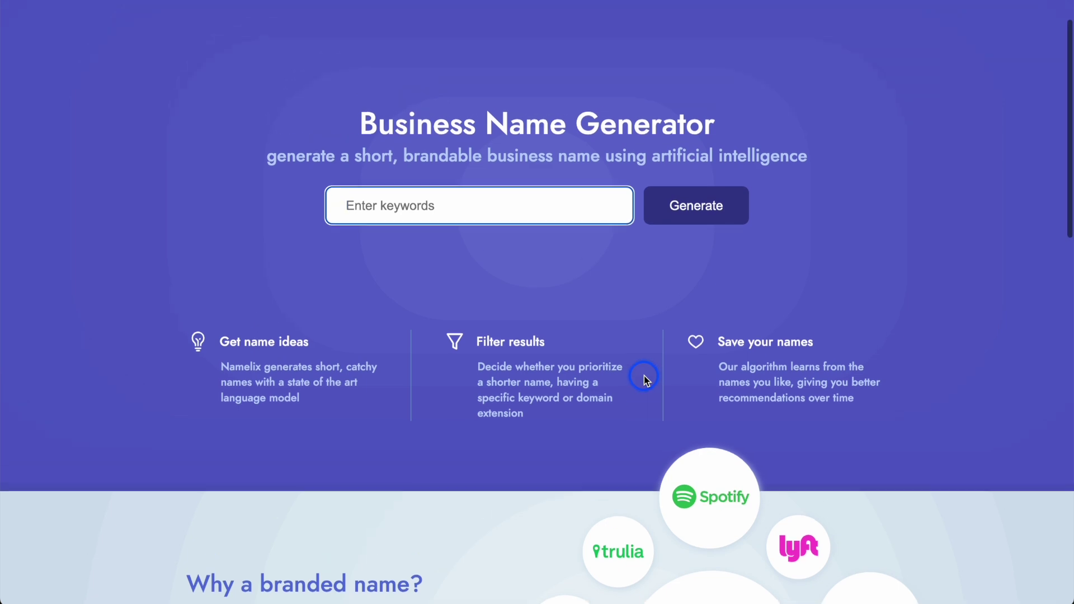
scroll(643, 375, up, 1)
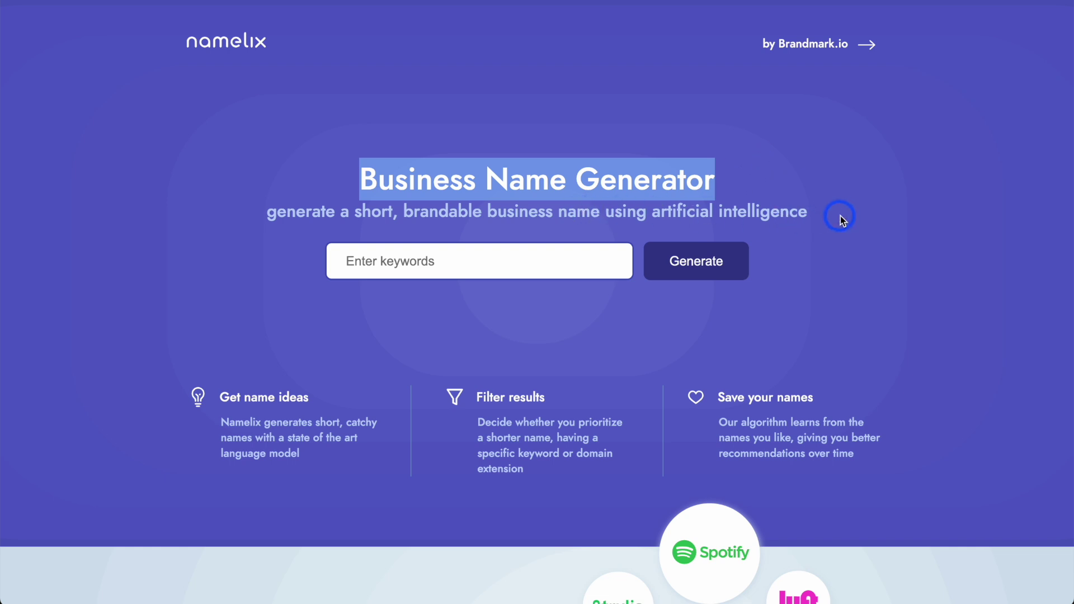
click(511, 257)
text(ai app for calories upload food)
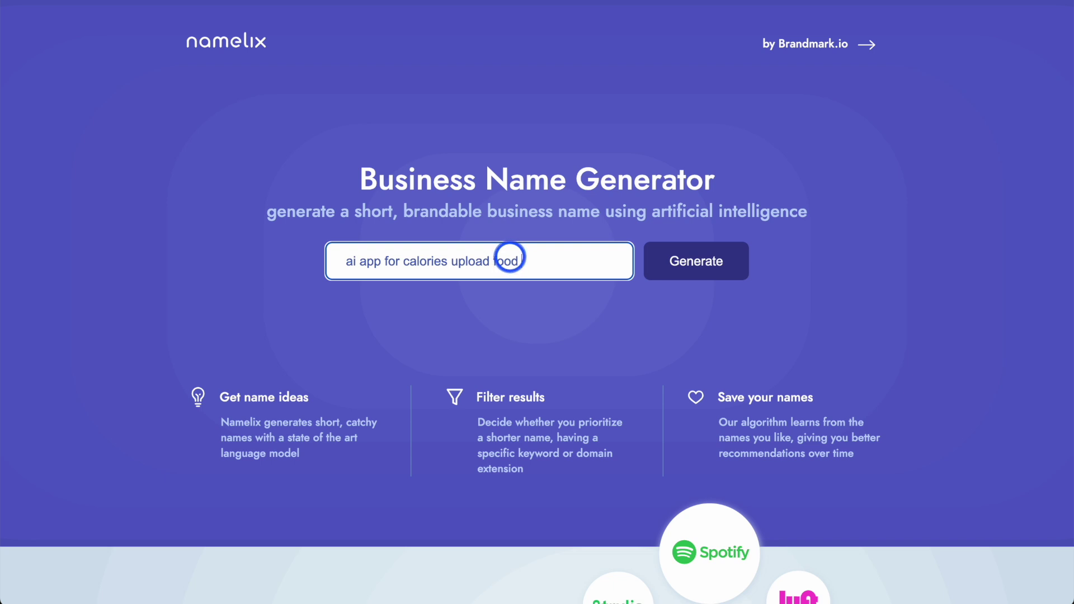
click(672, 261)
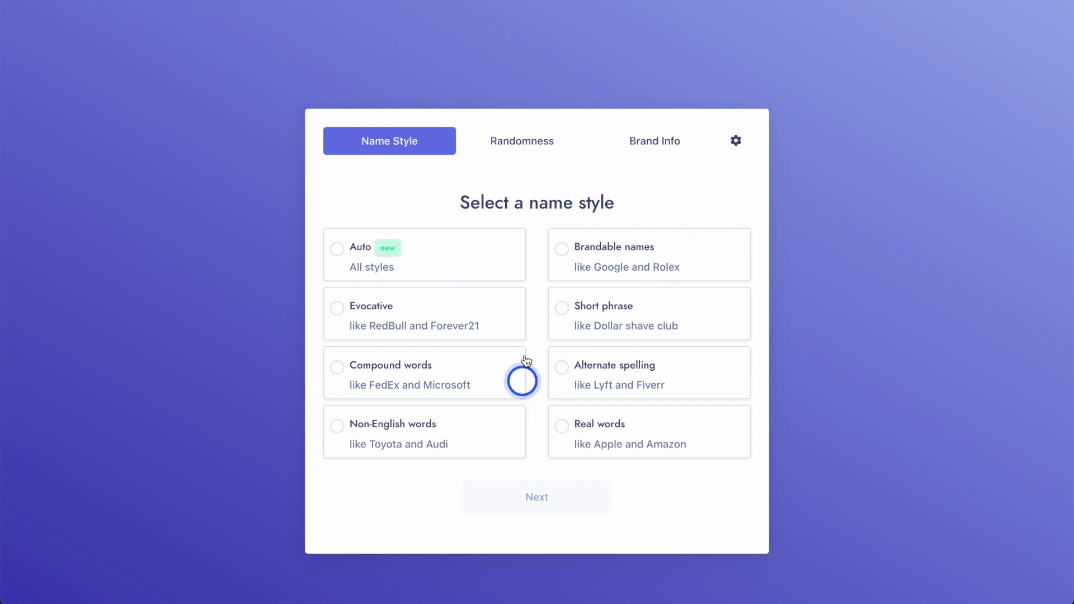
Choose the Auto name style and Medium generation randomness.
click(338, 246)
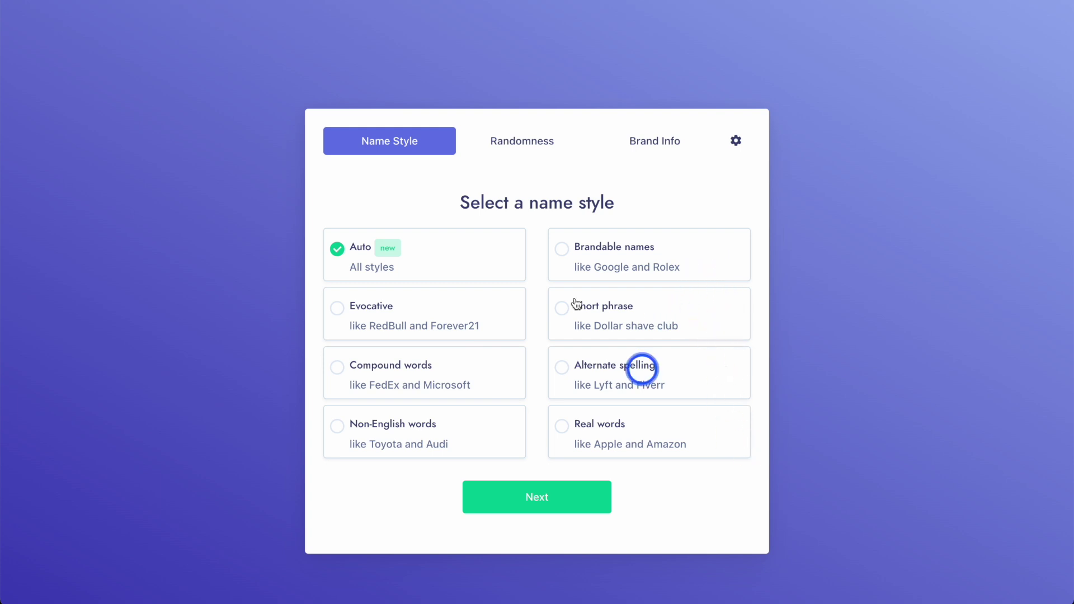
click(554, 497)
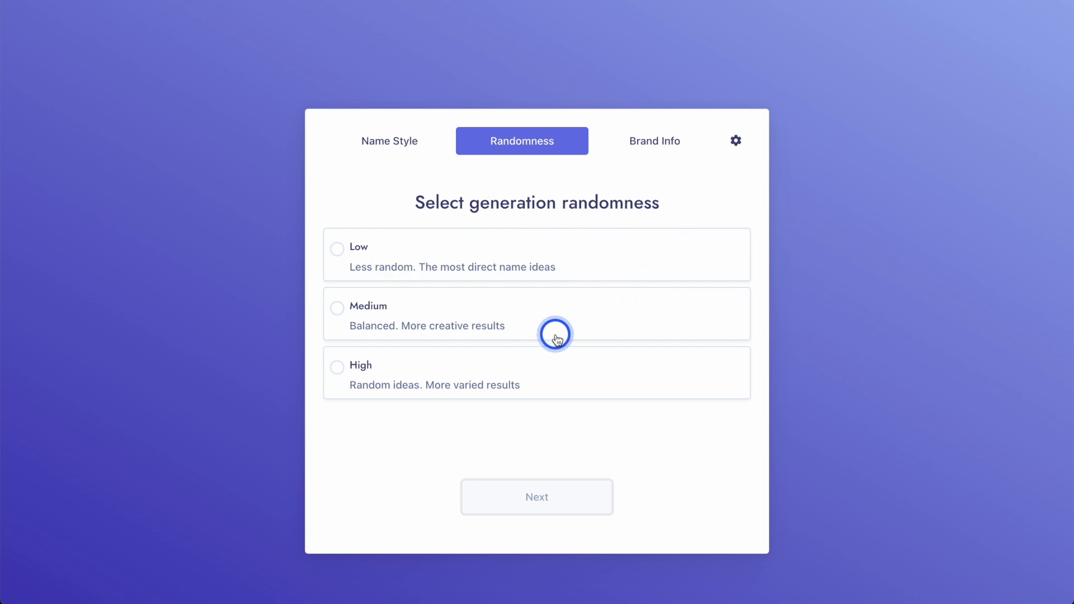
click(336, 307)
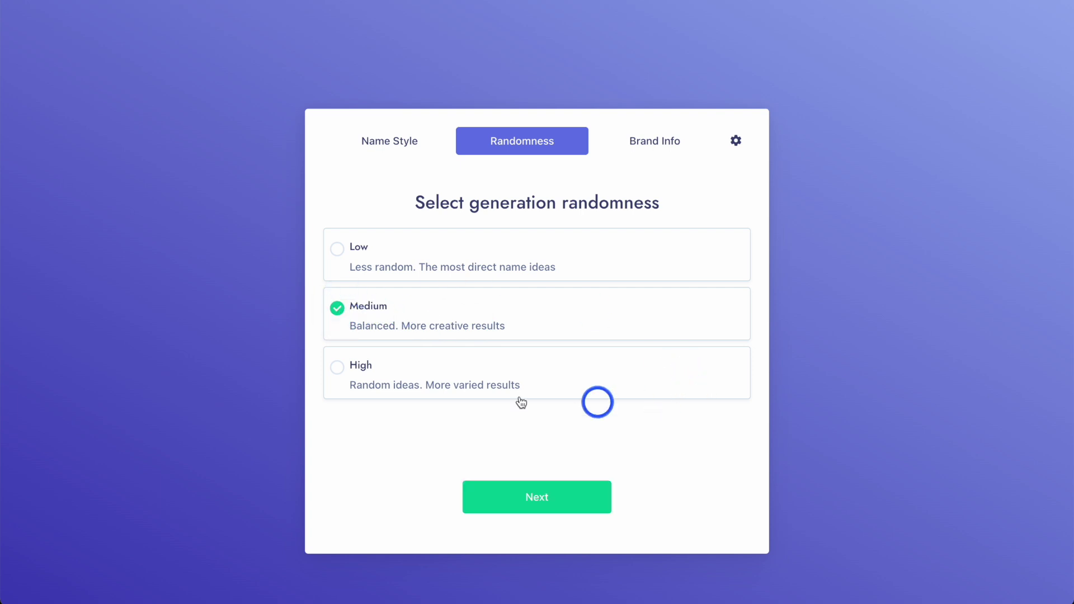
click(565, 497)
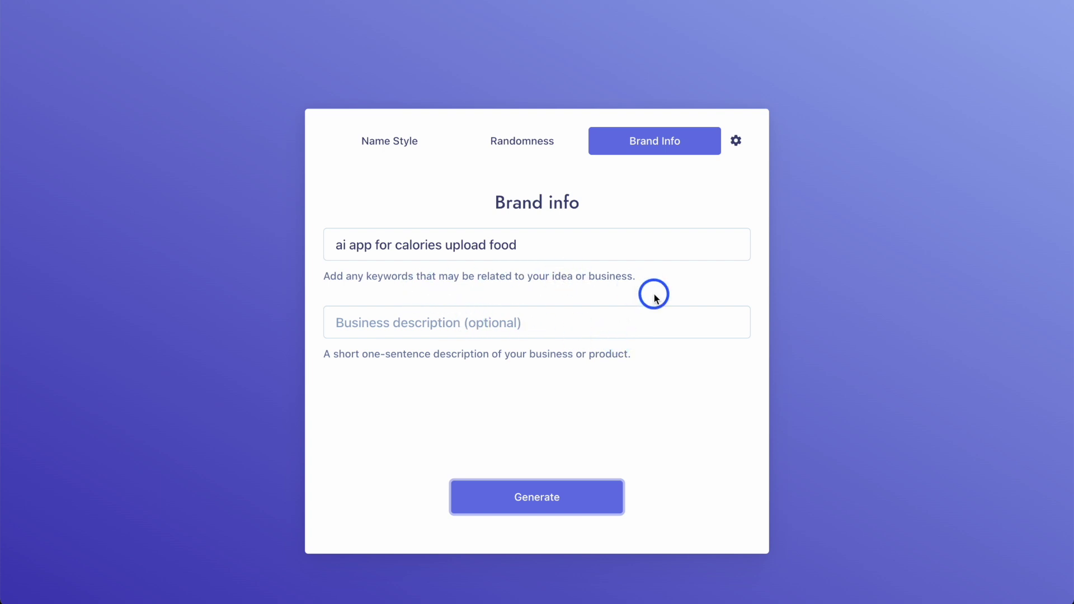
Paste a one-sentence description of the AI food-upload calorie app and generate names.
click(462, 324)
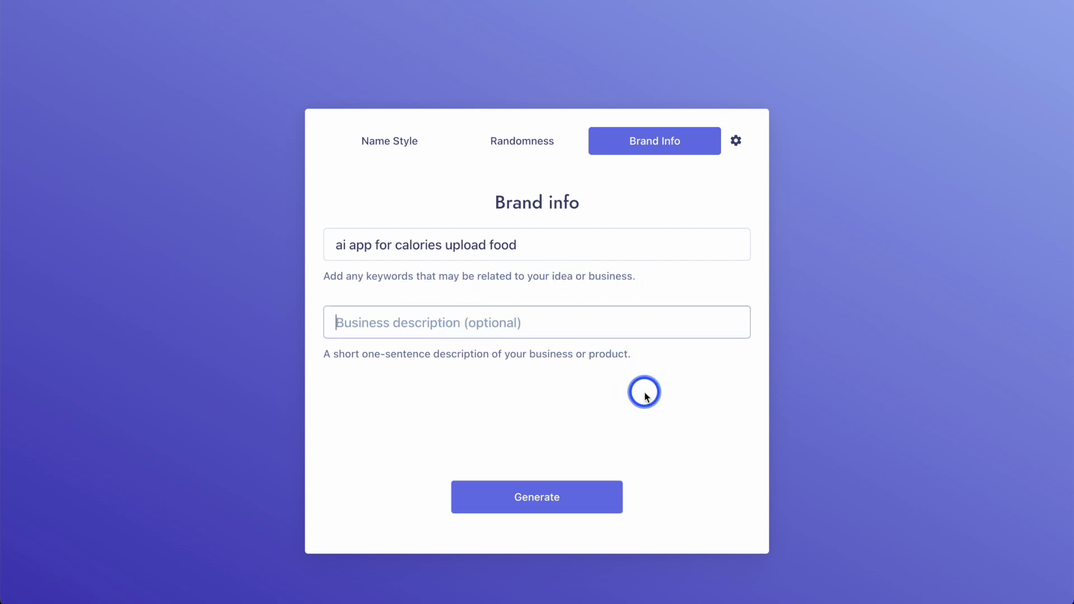
key(super+v)
drag(536, 323, 327, 322)
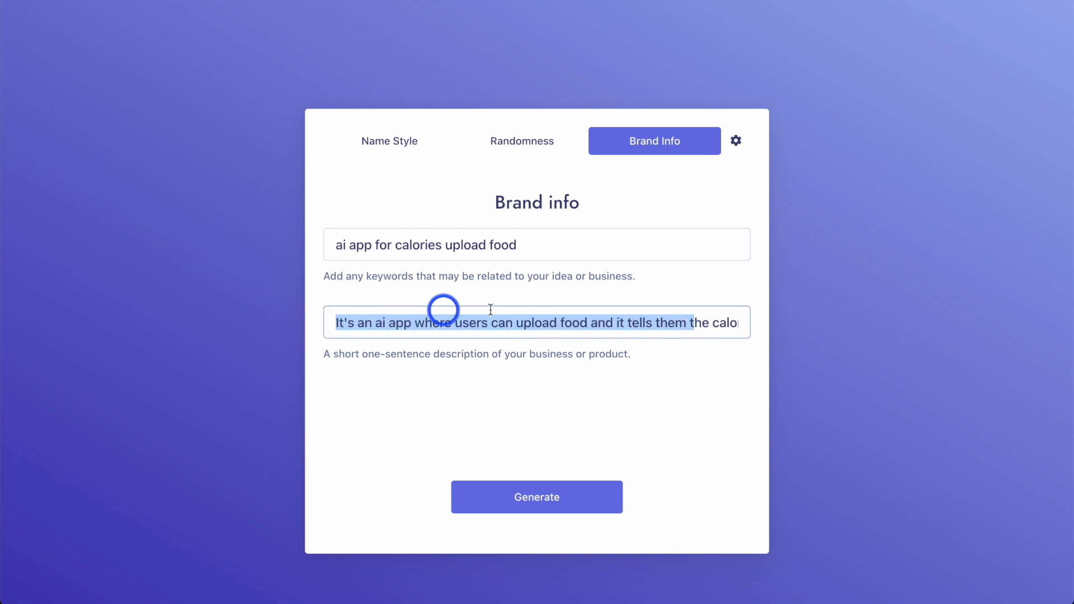
click(534, 493)
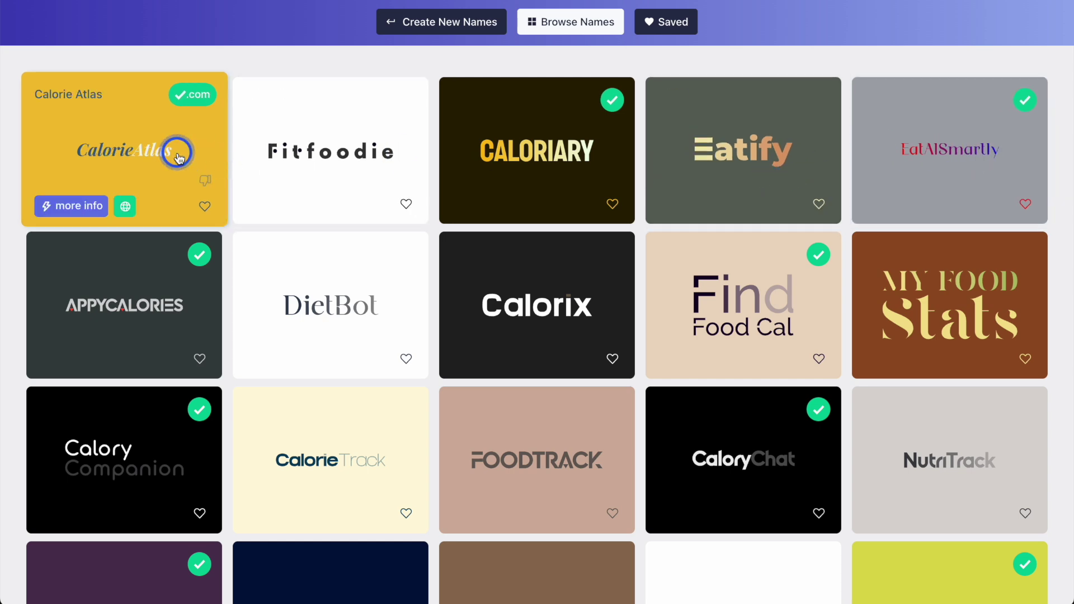
Scroll through the generated name ideas such as Scanorie, Calscape and My Meal Count.
scroll(535, 372, down, 8)
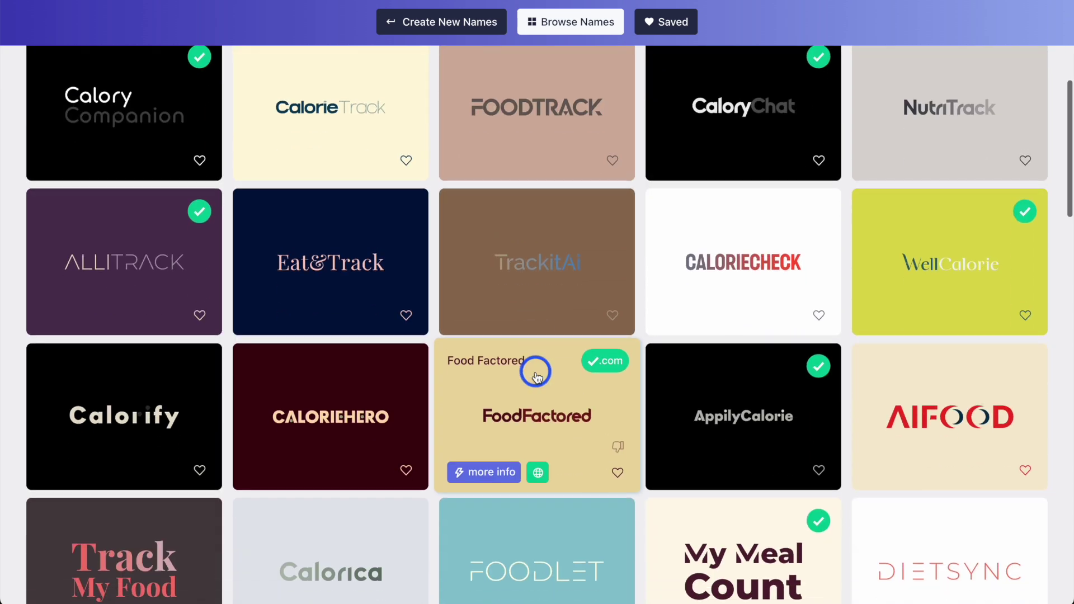
scroll(535, 374, down, 2)
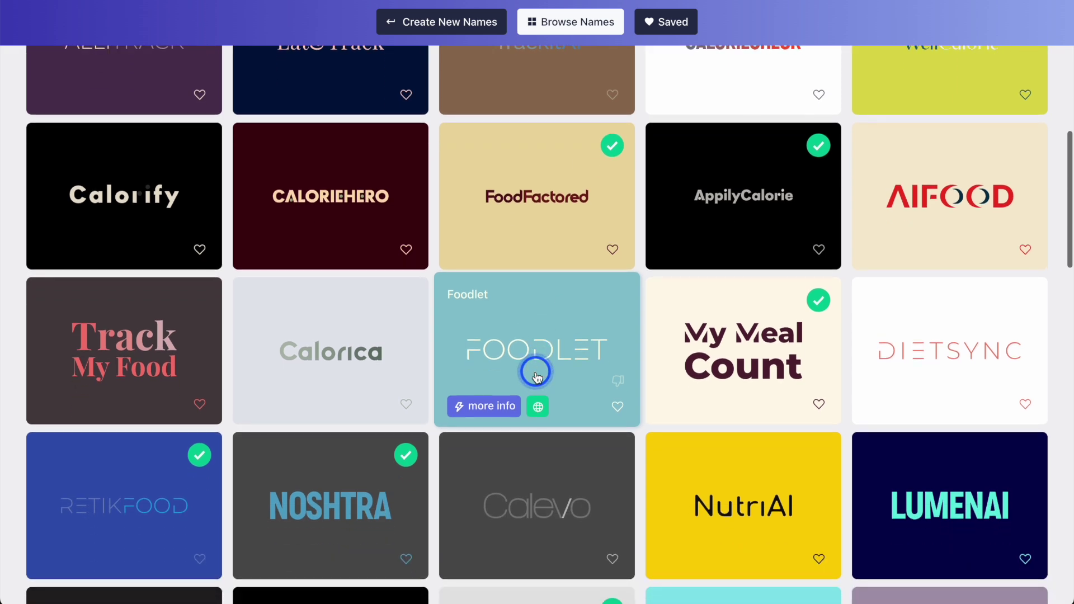
scroll(535, 374, down, 2)
scroll(535, 374, down, 2)
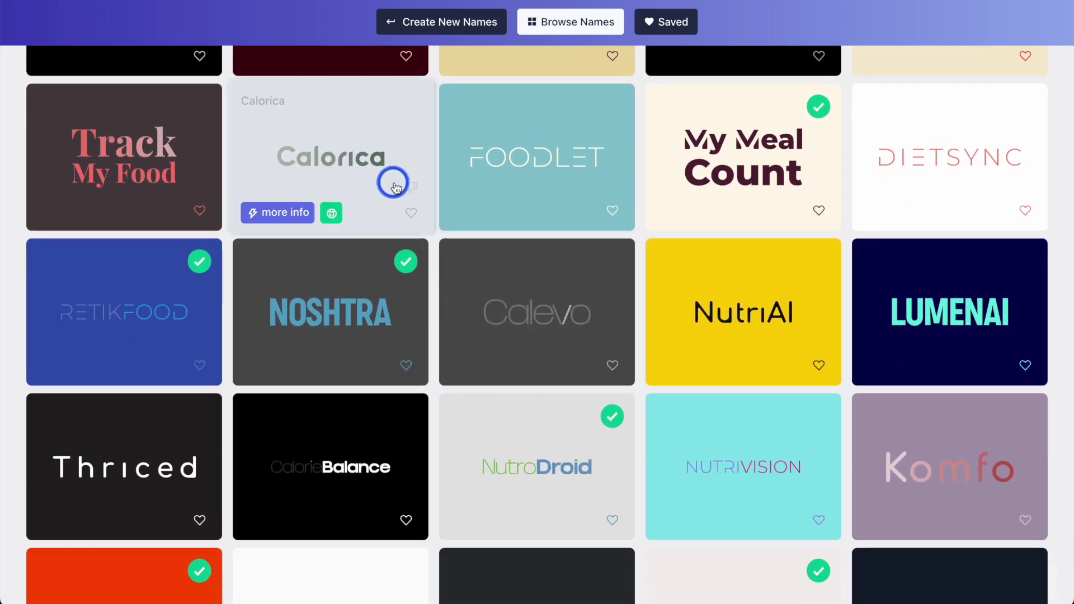
scroll(613, 274, down, 4)
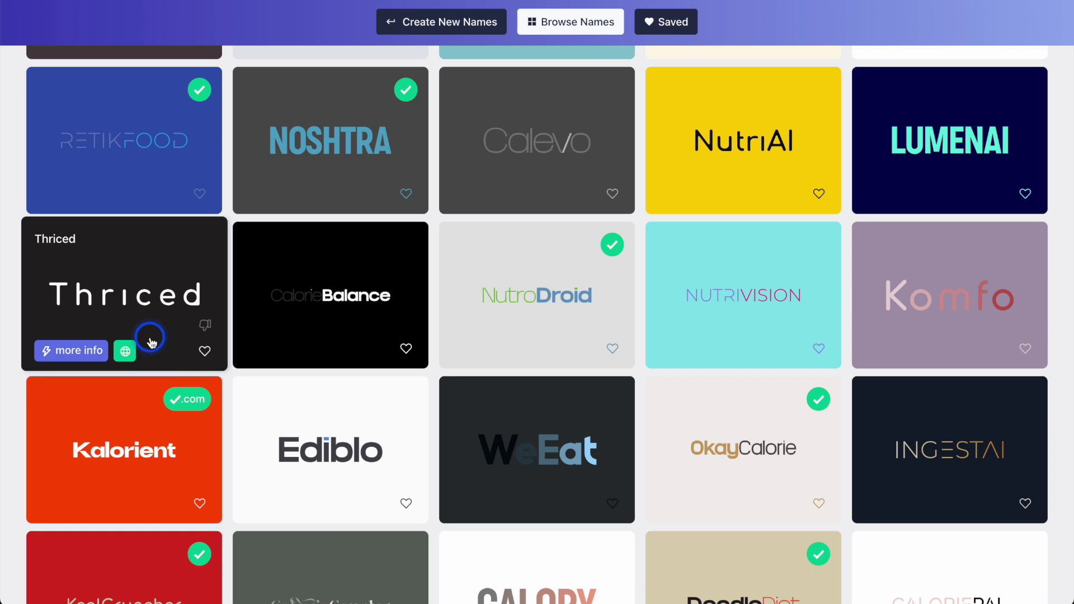
scroll(358, 392, down, 2)
scroll(582, 514, down, 7)
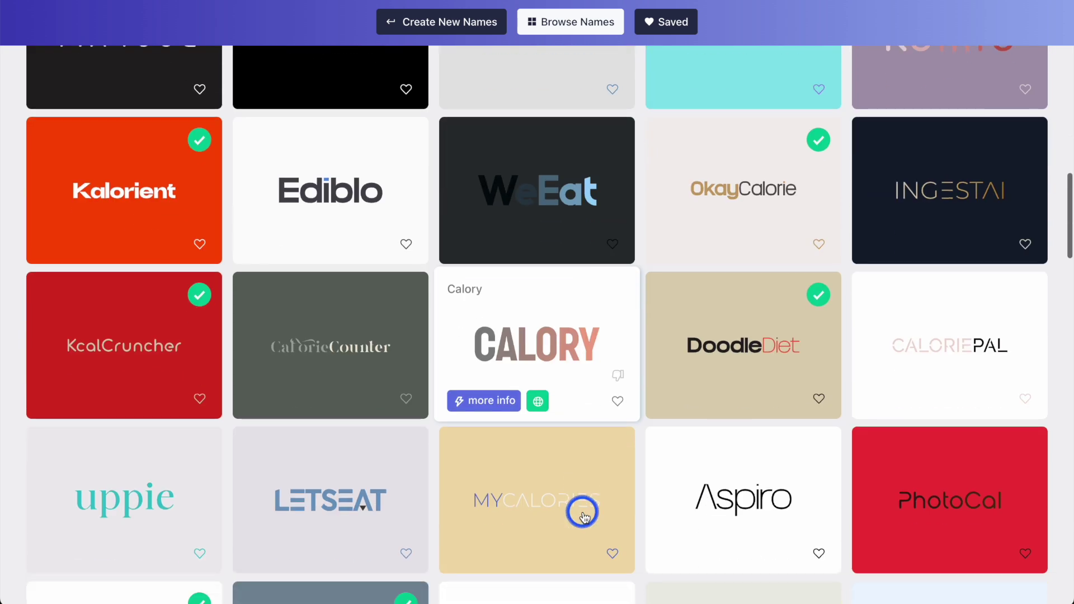
scroll(583, 515, down, 8)
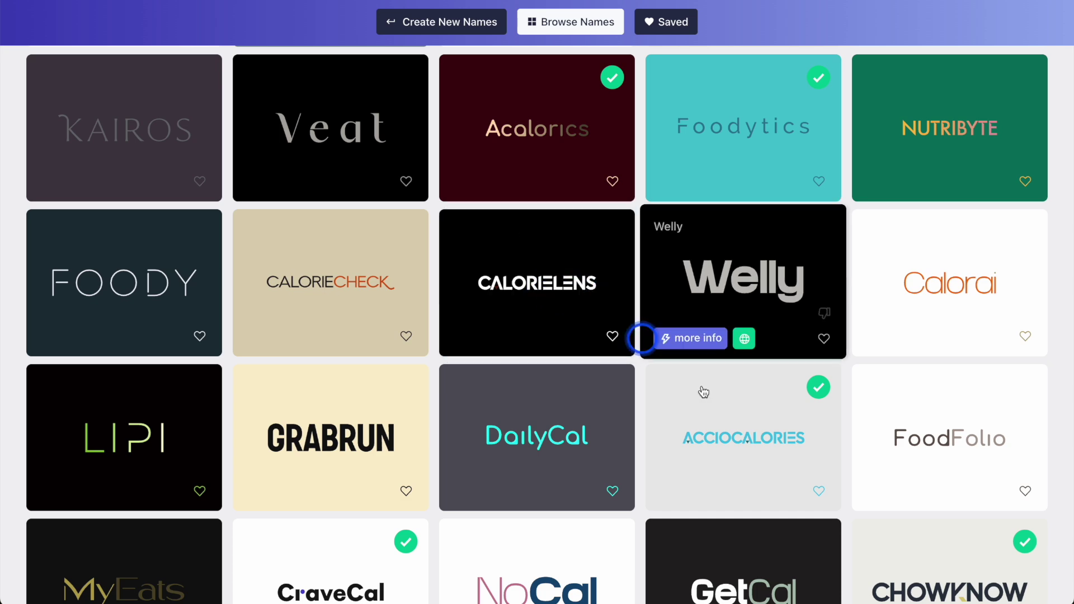
scroll(716, 397, down, 5)
scroll(720, 407, down, 3)
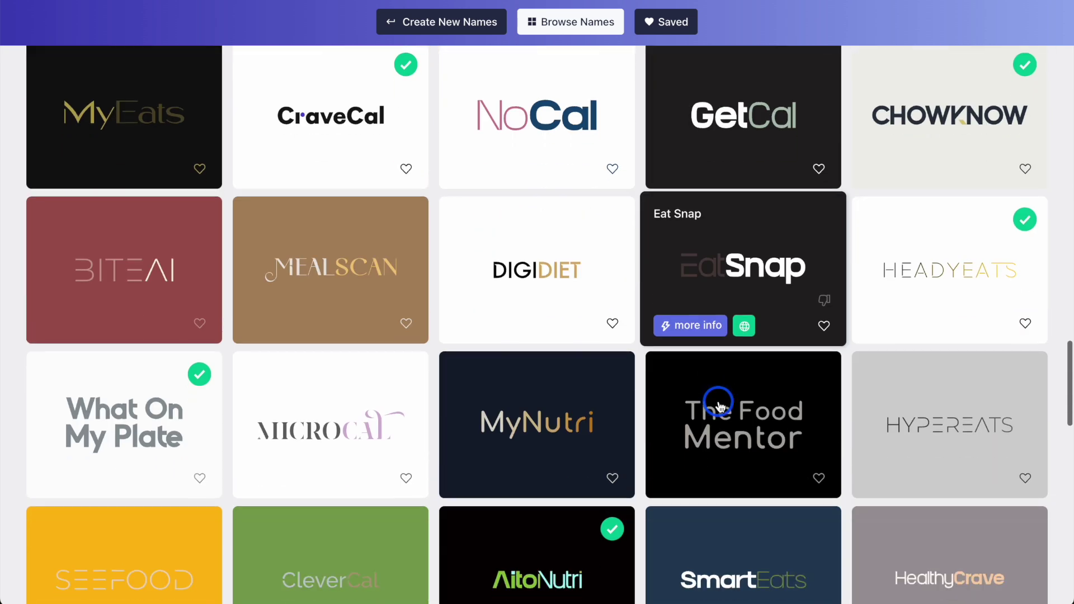
scroll(720, 406, down, 3)
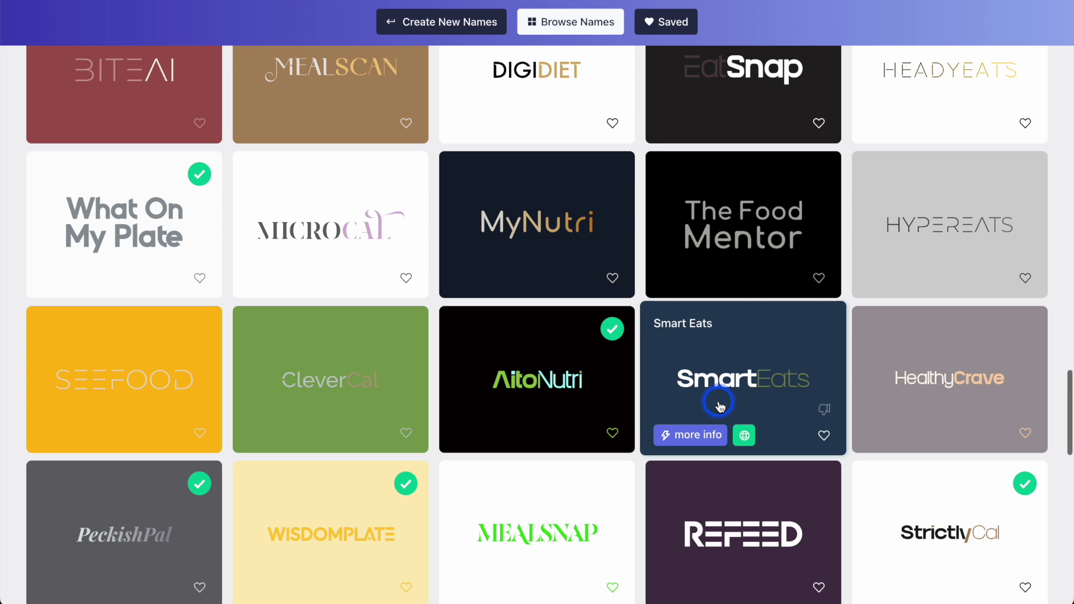
scroll(720, 406, down, 3)
scroll(720, 406, down, 4)
scroll(720, 404, down, 2)
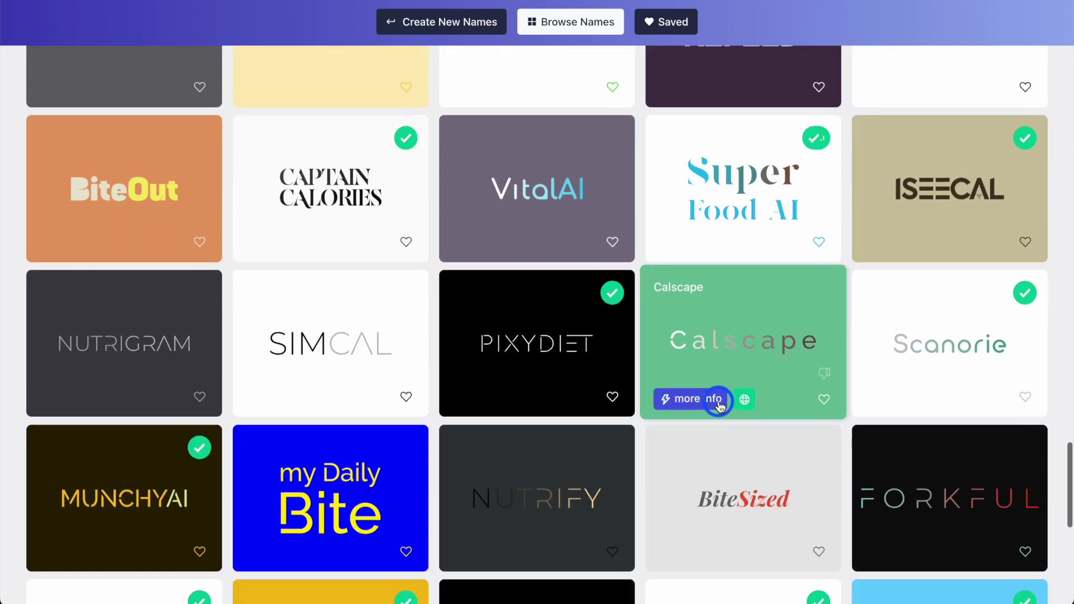
scroll(811, 307, down, 5)
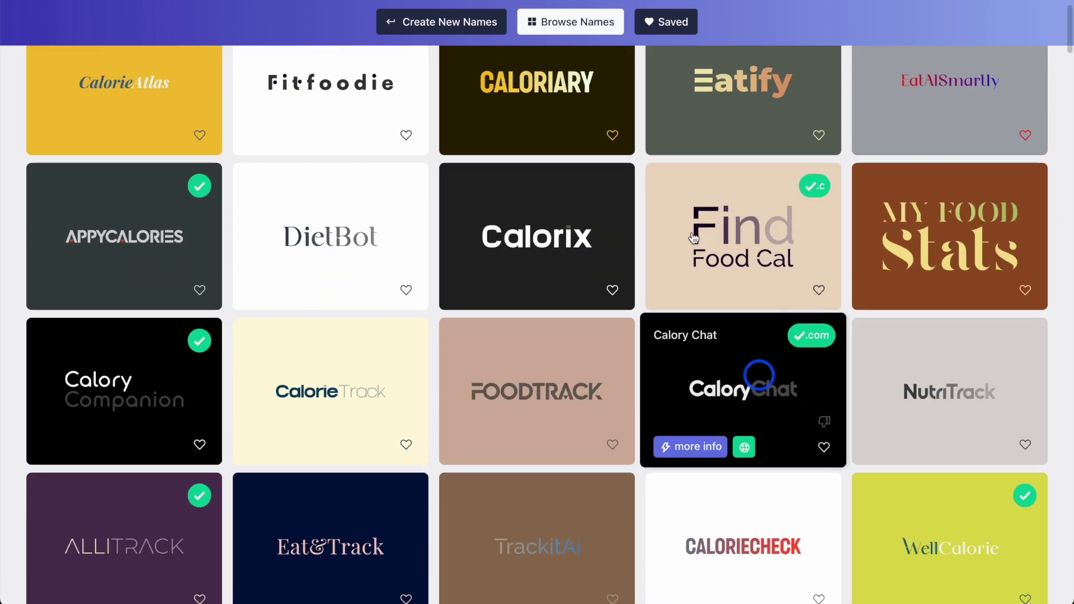
scroll(753, 371, up, 1)
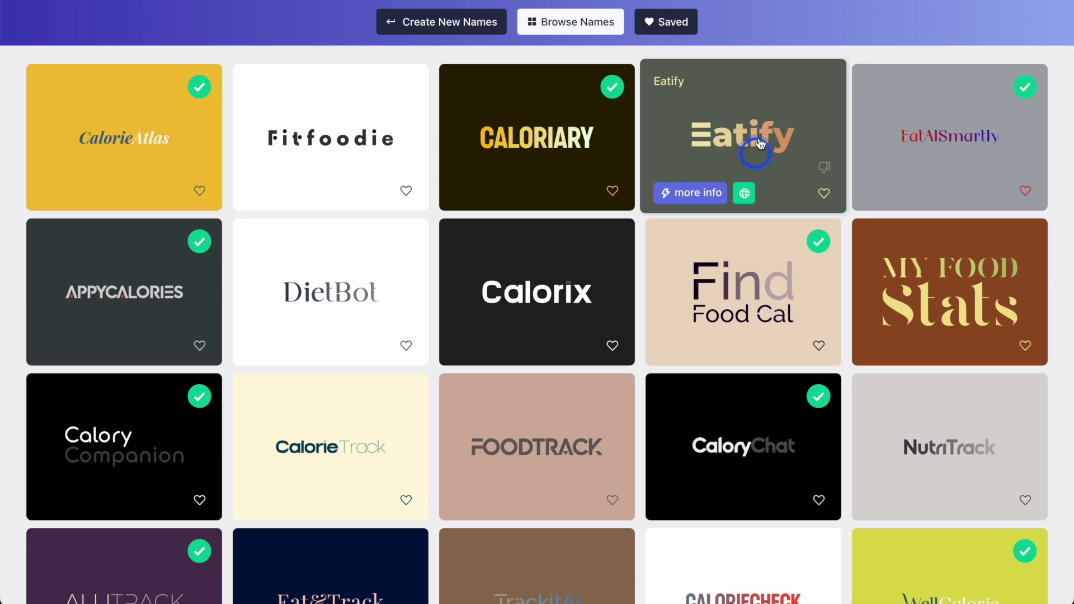
scroll(780, 421, down, 5)
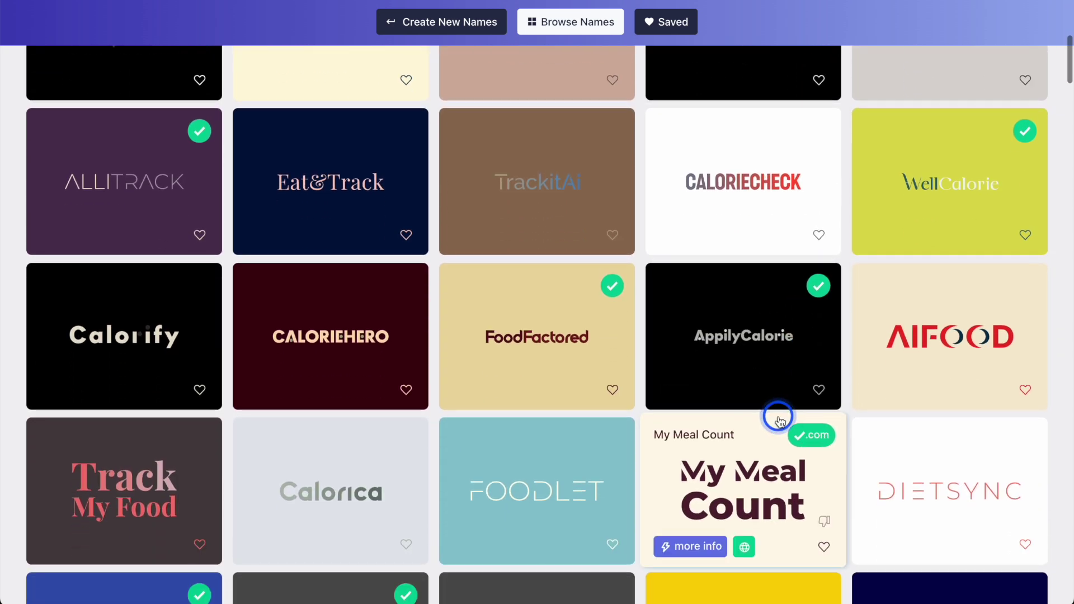
scroll(781, 420, down, 10)
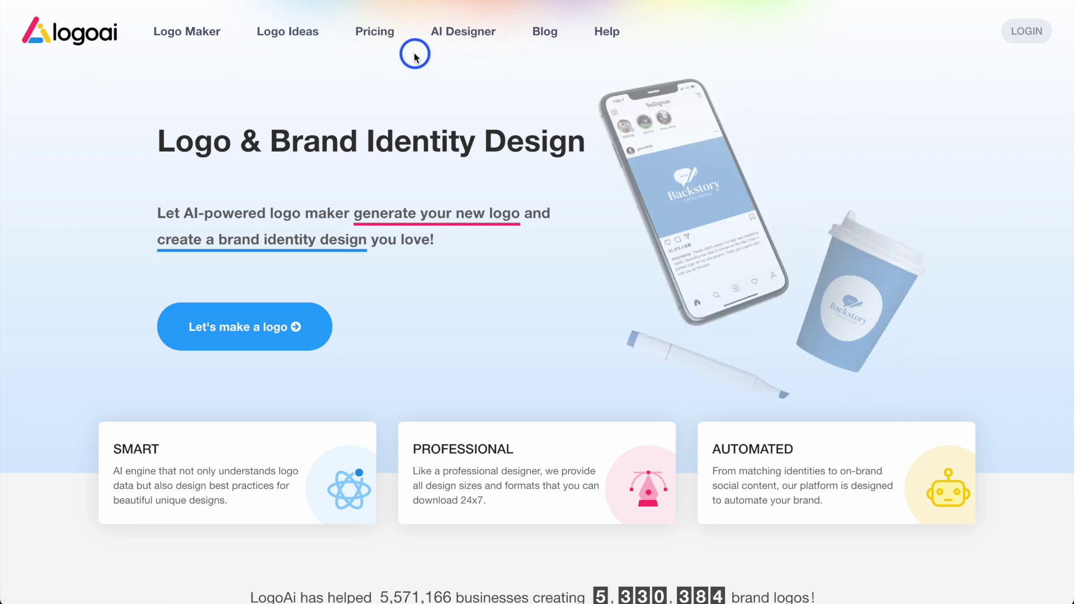
Review the LogoAI pricing plans and FAQs.
click(378, 32)
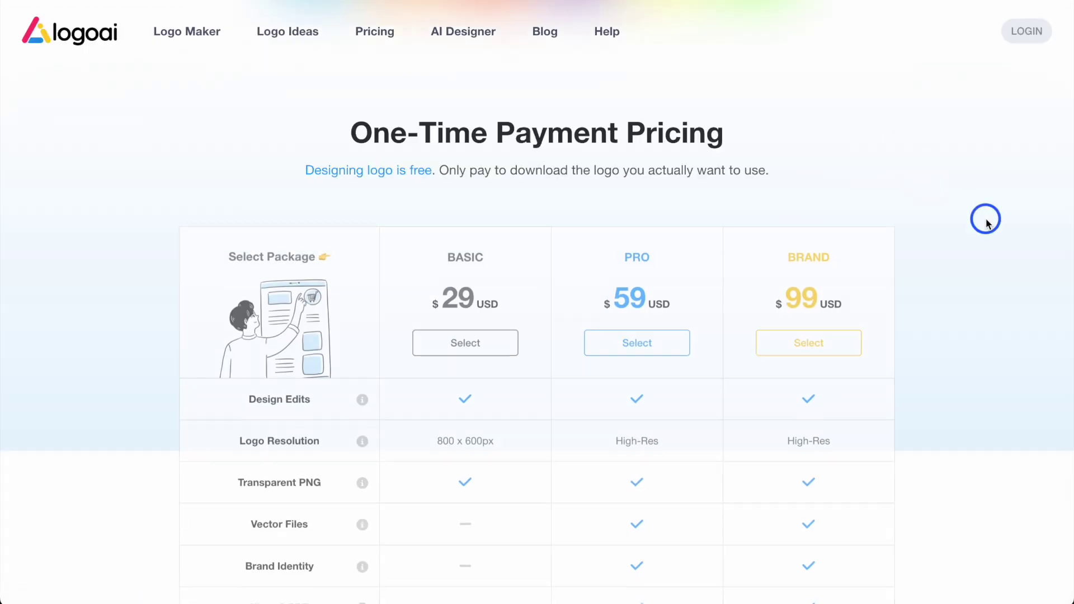
scroll(983, 216, down, 2)
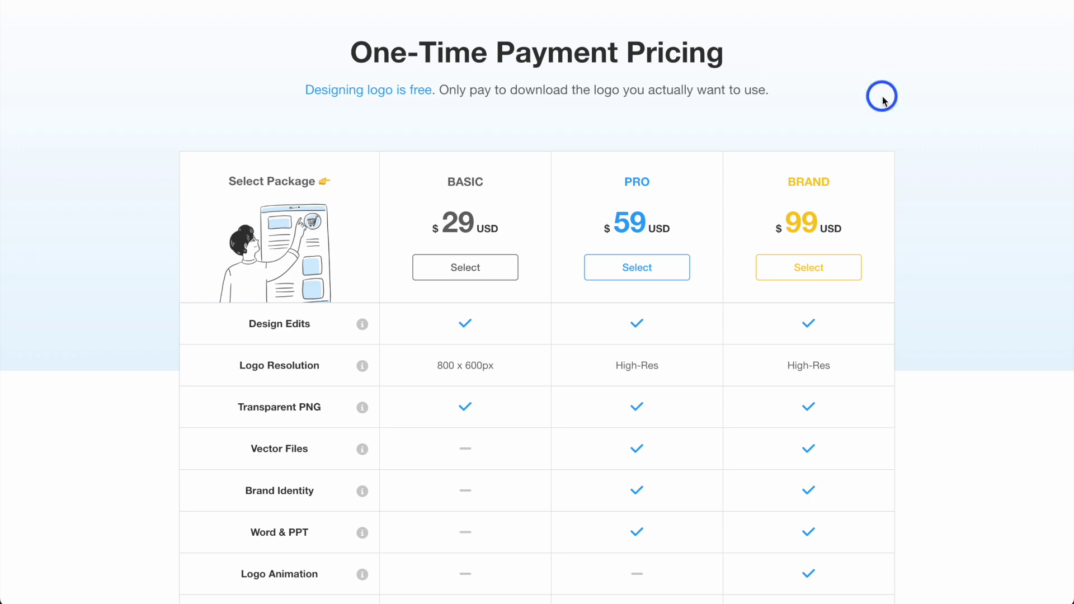
scroll(973, 132, up, 2)
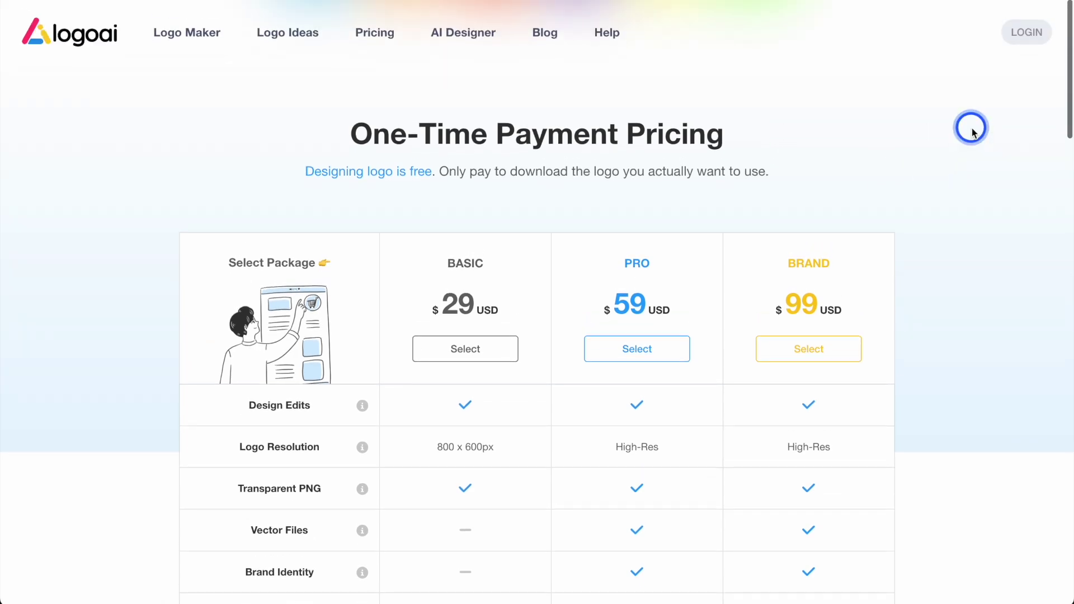
scroll(973, 132, down, 9)
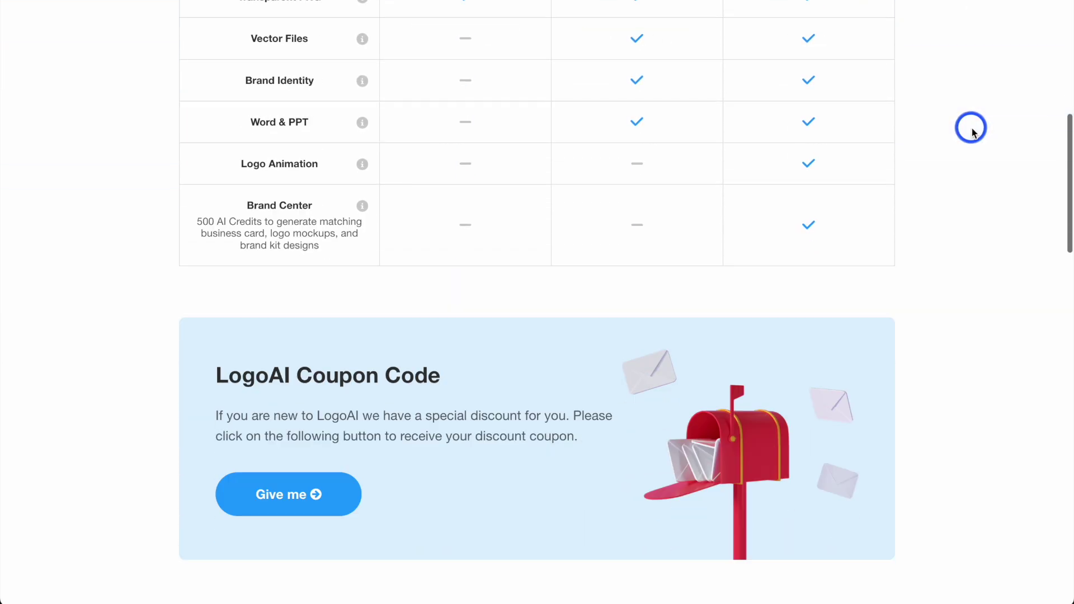
scroll(973, 132, down, 15)
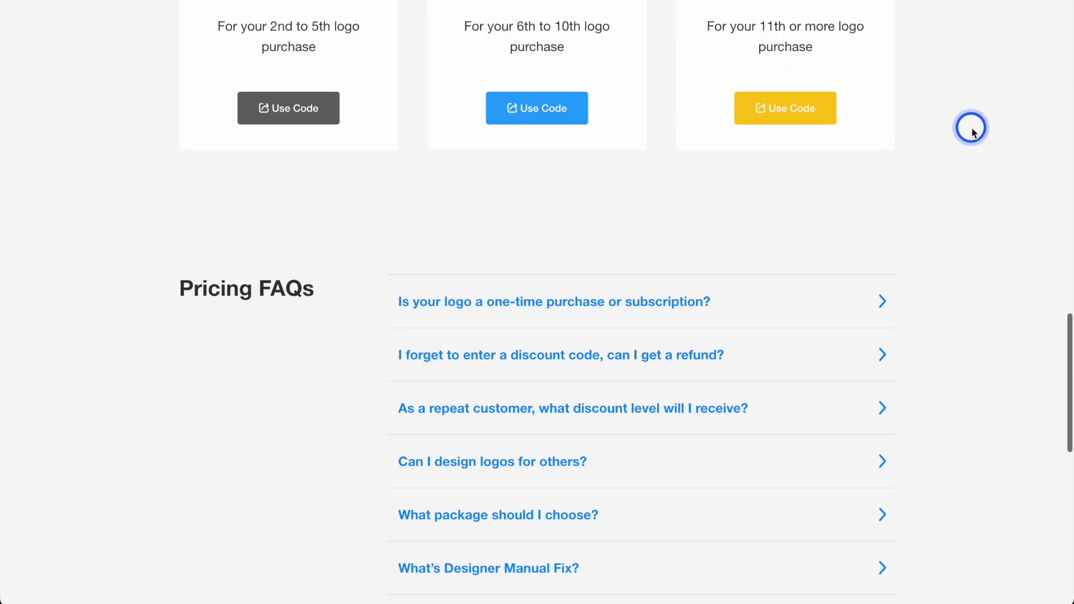
scroll(974, 132, up, 4)
scroll(973, 132, up, 16)
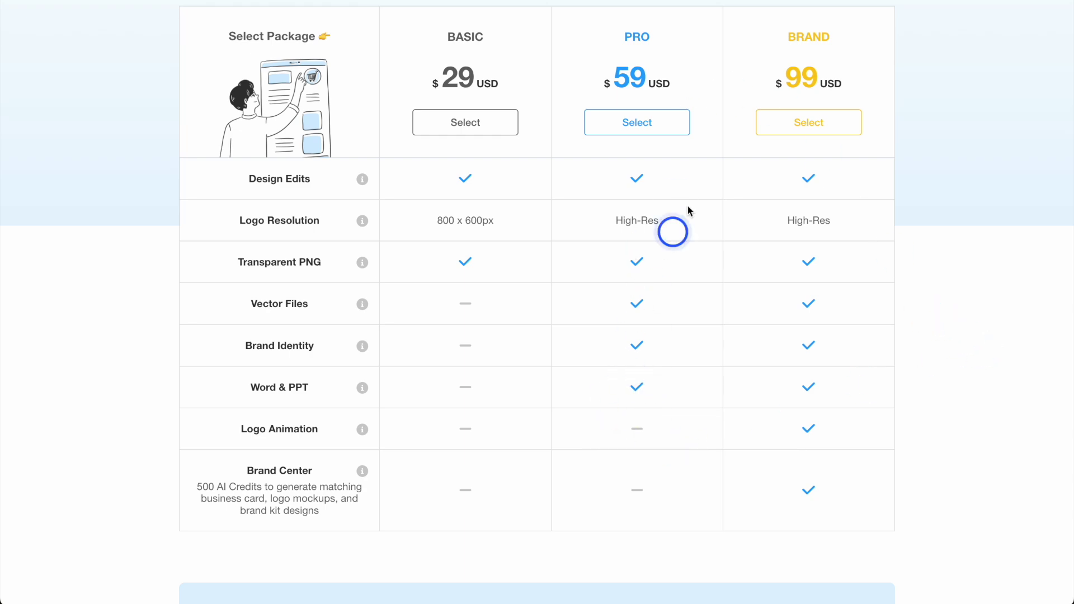
scroll(1011, 291, up, 3)
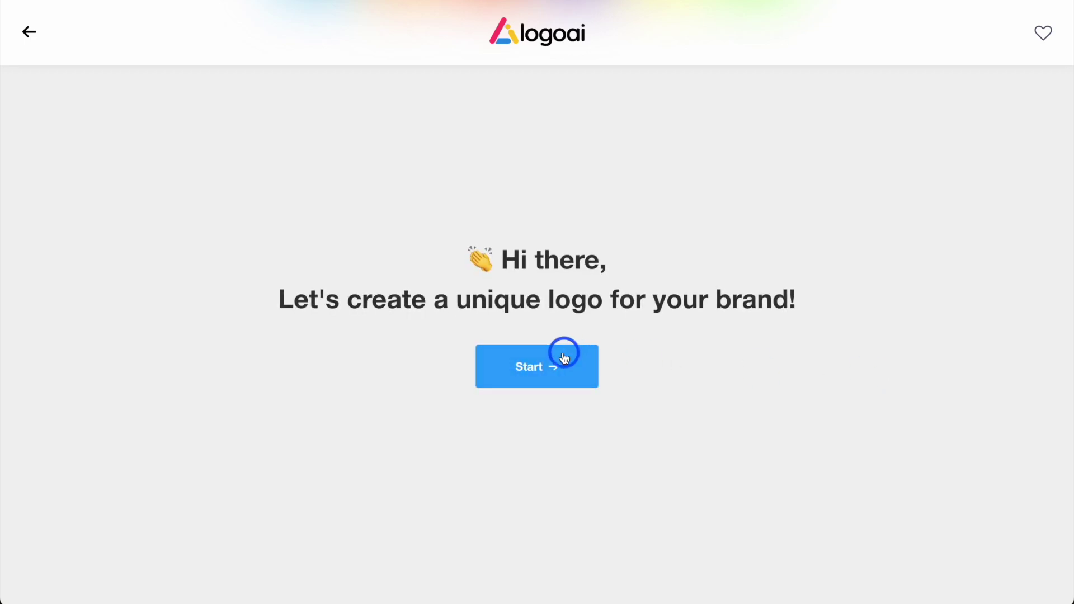
Start a new logo named Scanorie with the slogan 'Know your calories with AI'.
click(554, 369)
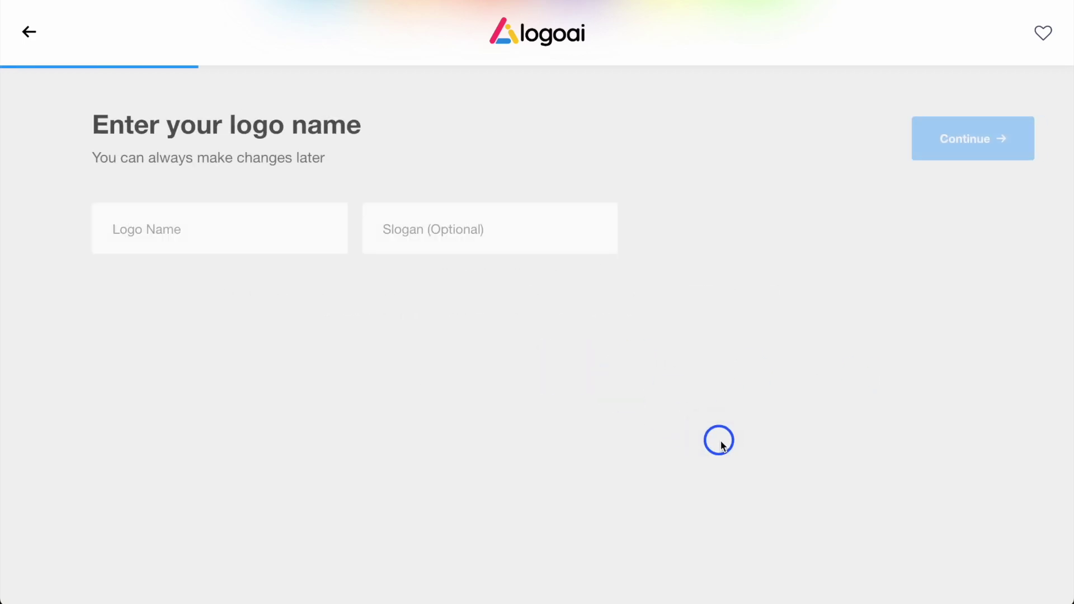
click(170, 231)
text(Scanorie)
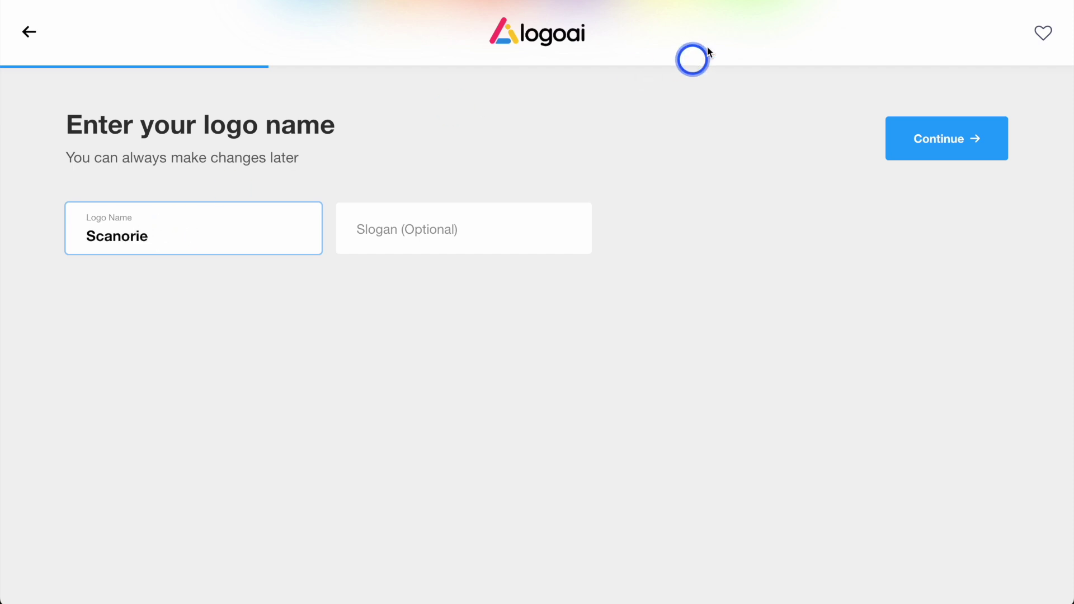
click(466, 235)
text(Know your calories with AI)
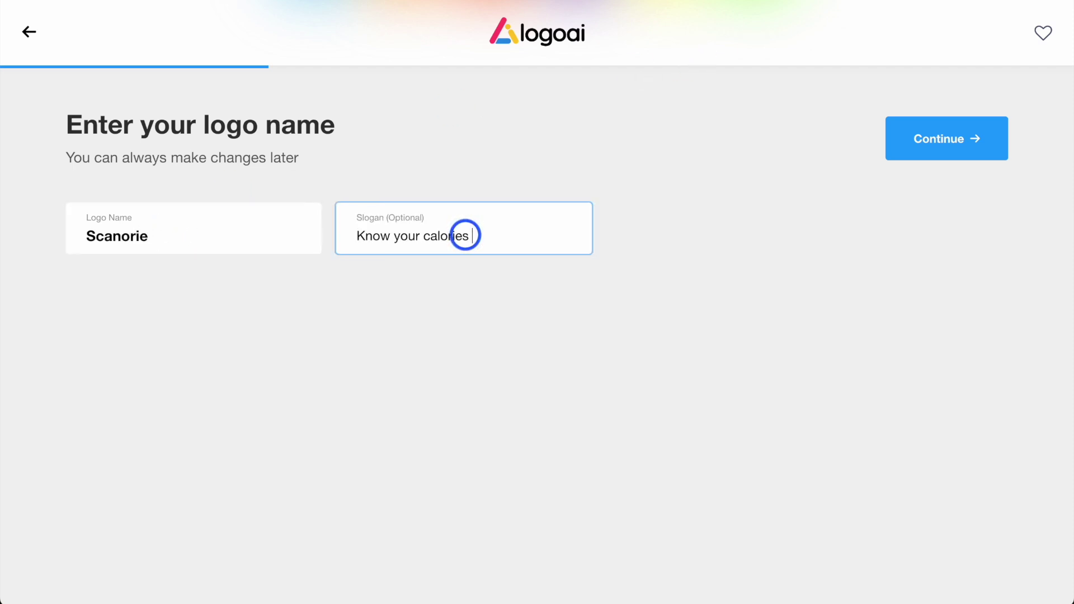
click(921, 150)
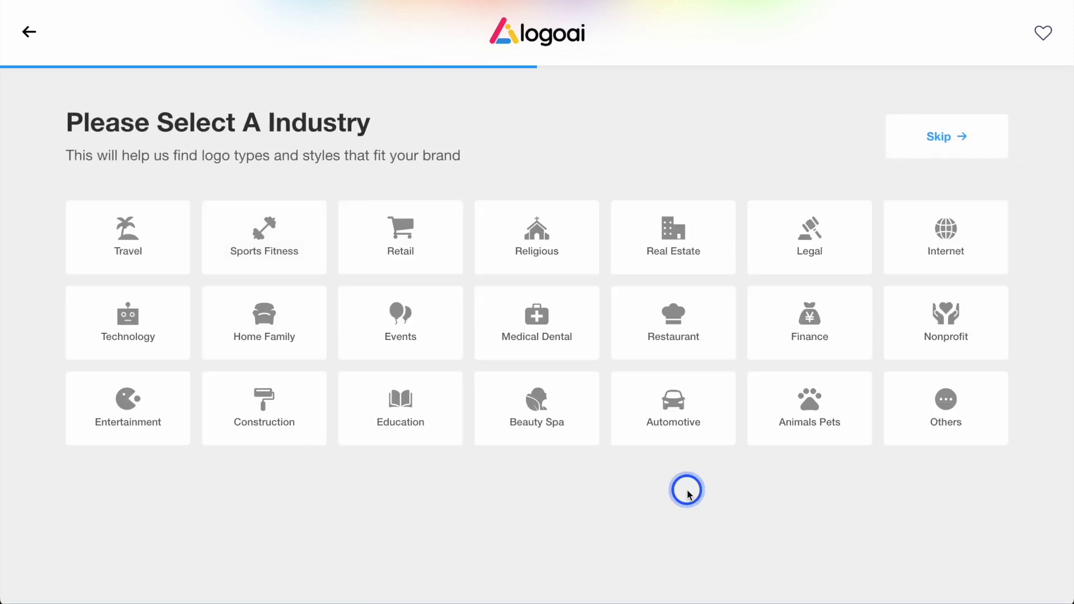
Choose Restaurant as the industry and the Gradient colour scheme.
click(244, 240)
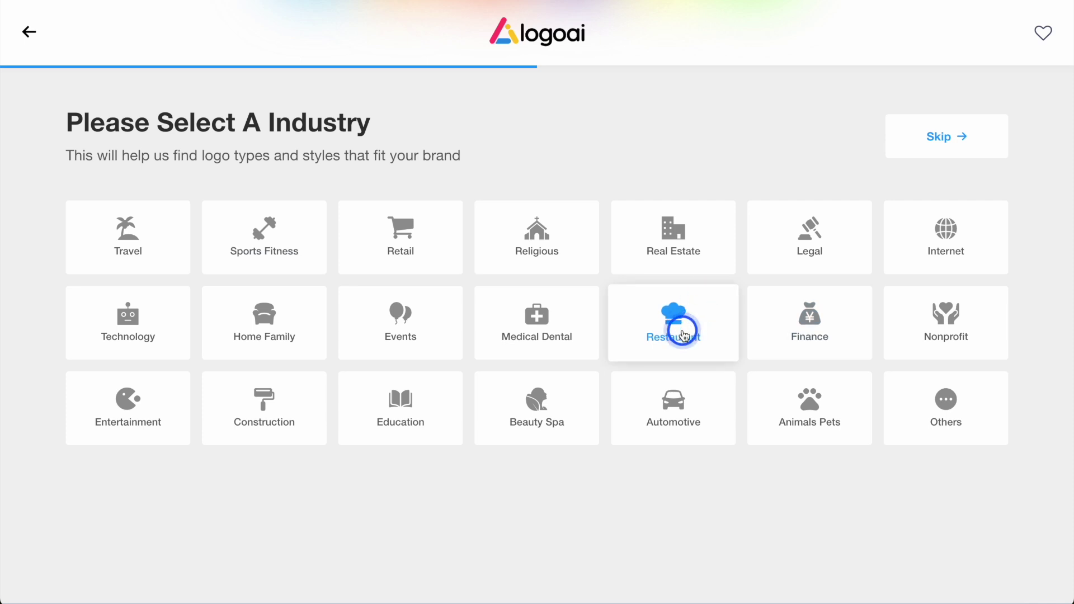
click(966, 411)
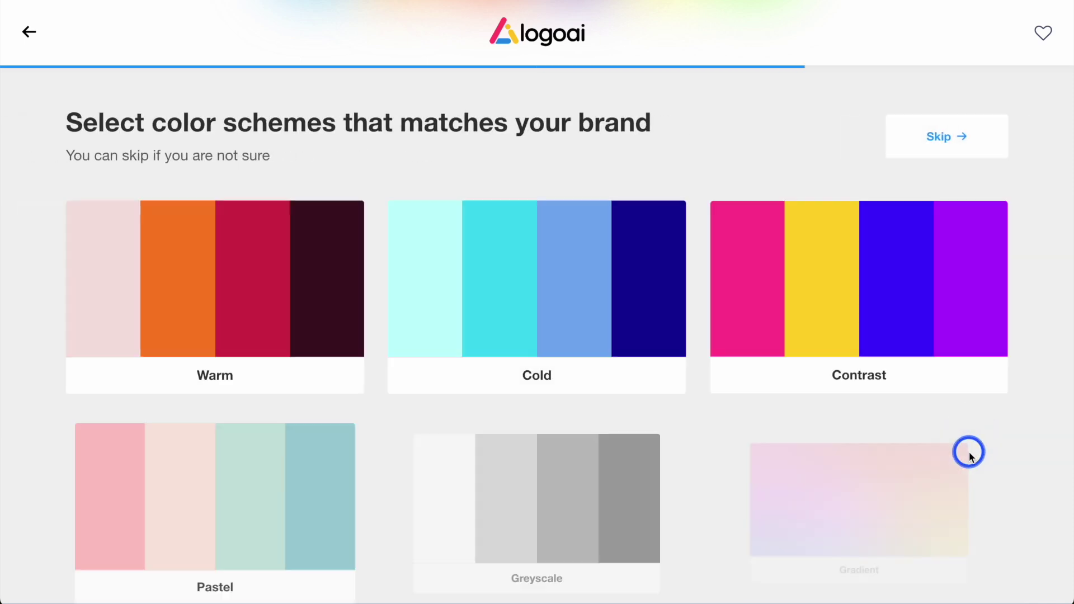
scroll(969, 456, down, 1)
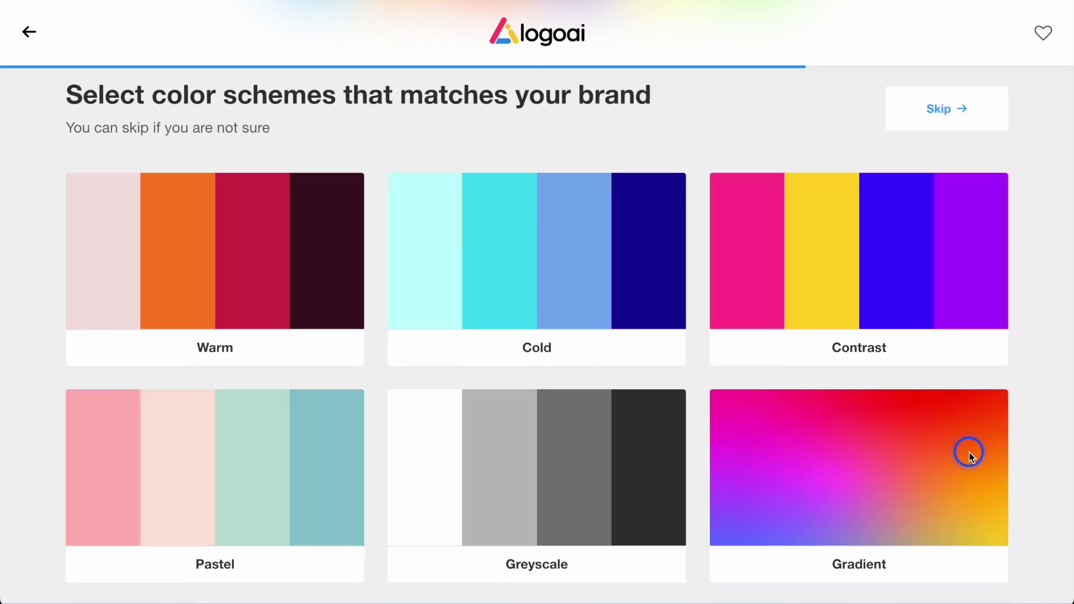
scroll(970, 453, down, 1)
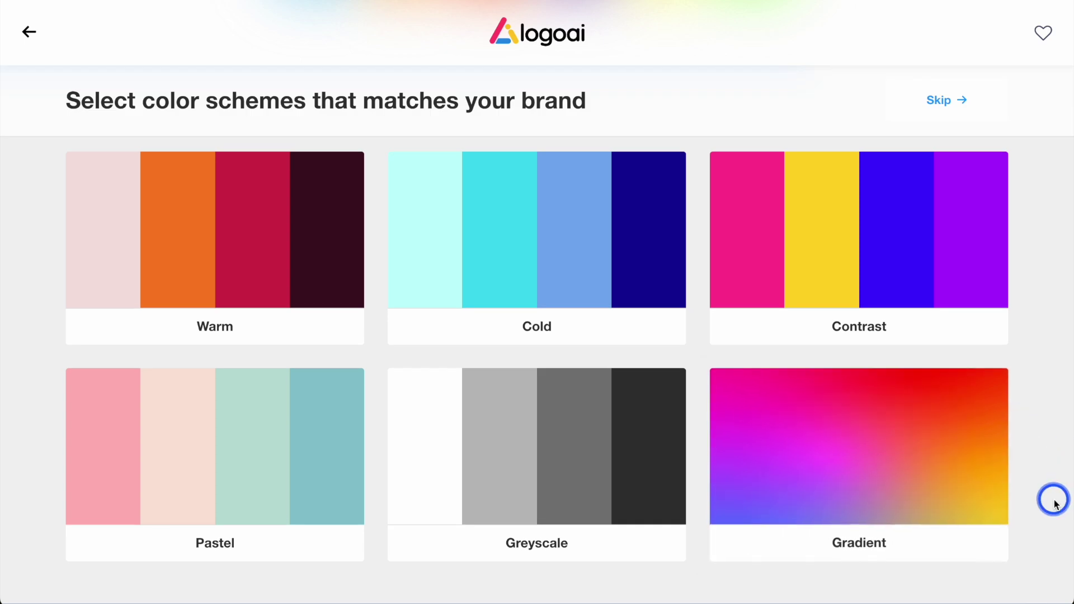
scroll(1052, 500, up, 1)
click(862, 483)
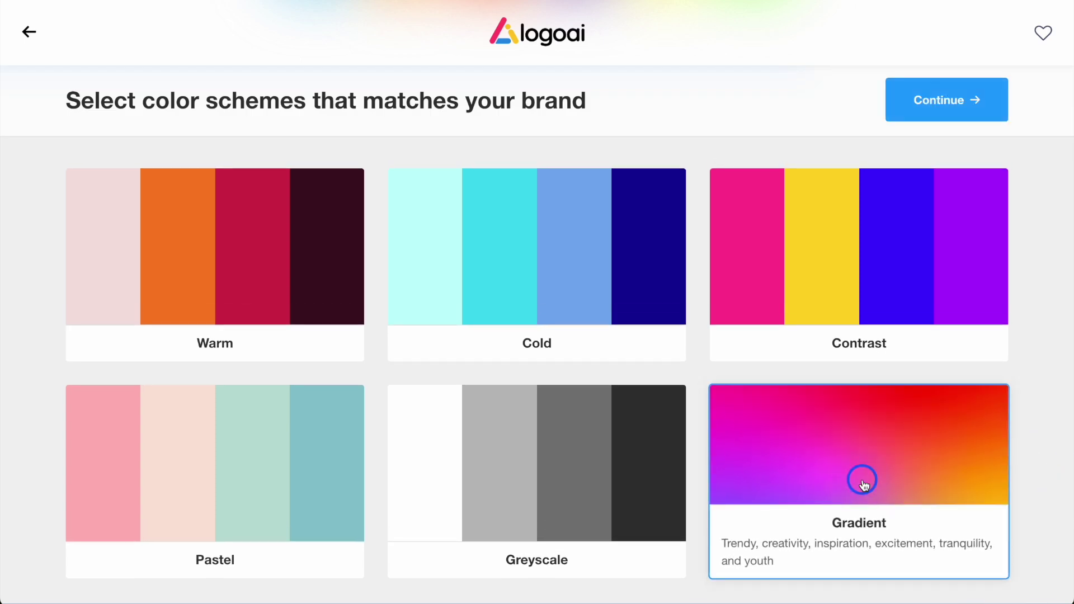
click(934, 94)
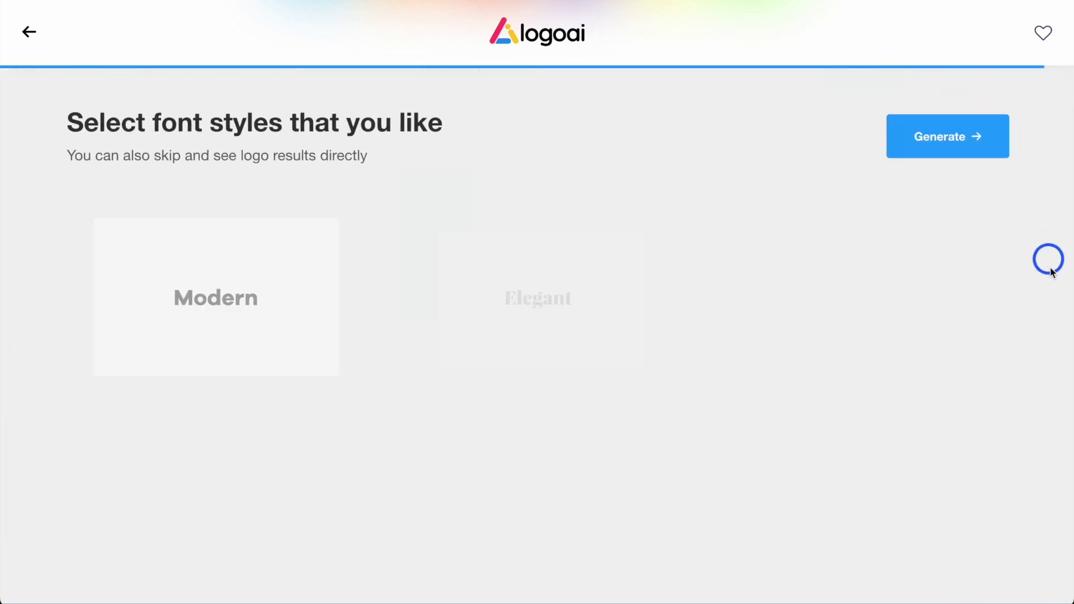
Choose the Modern font style and generate the Scanorie logo options.
click(255, 278)
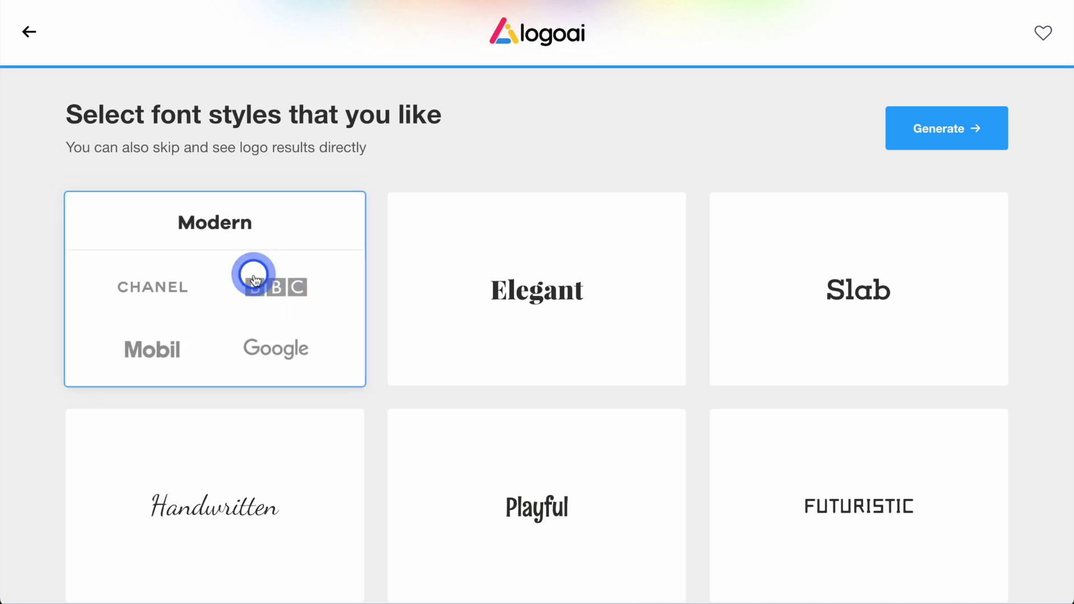
click(954, 128)
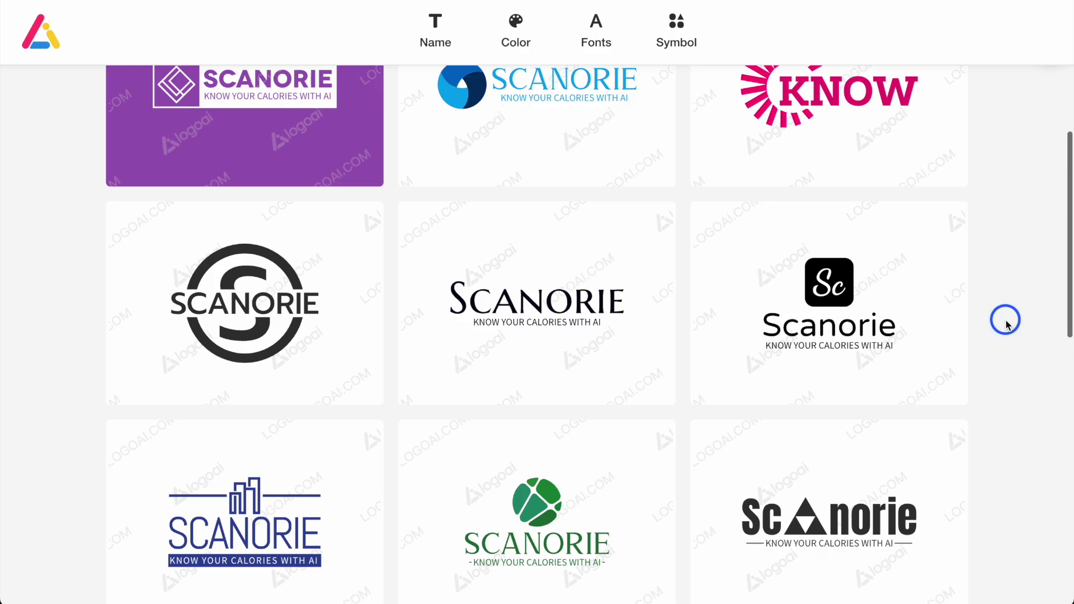
Browse the generated Scanorie logo options.
scroll(1007, 318, down, 3)
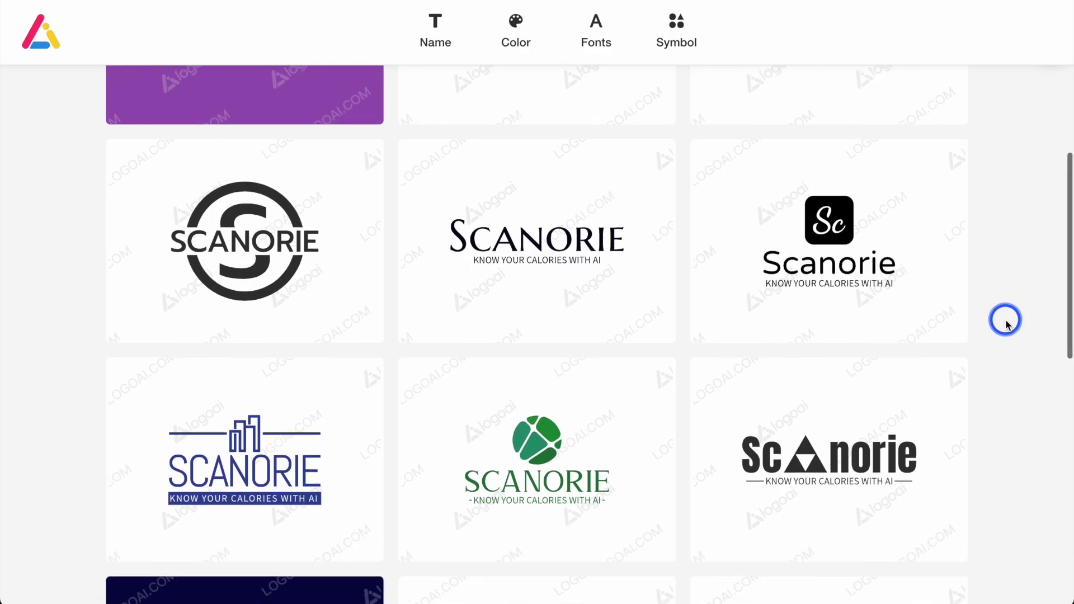
scroll(1007, 324, down, 2)
scroll(1007, 325, down, 3)
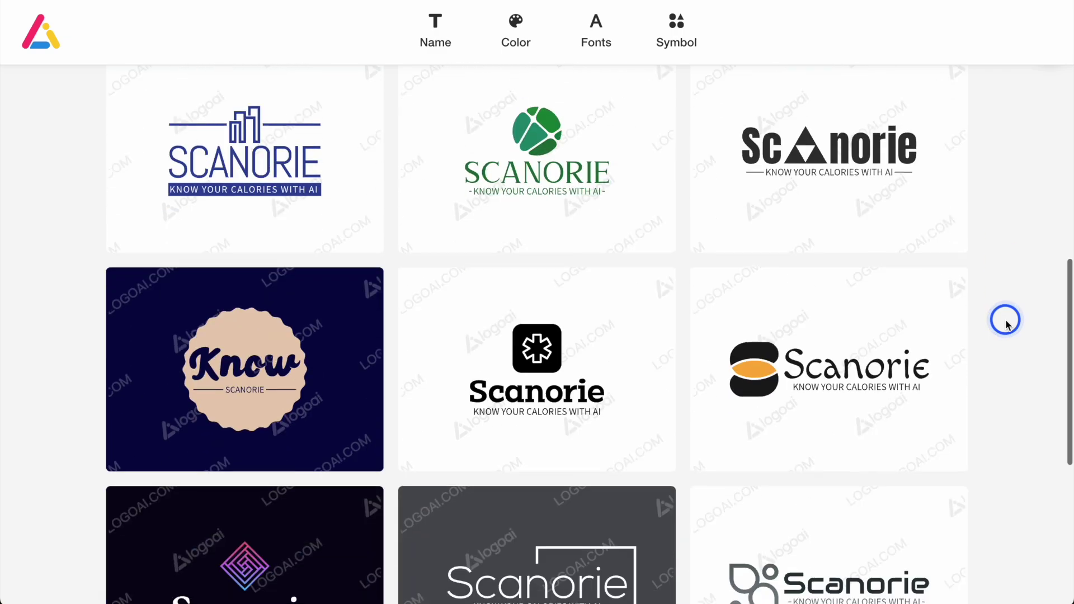
scroll(1006, 322, down, 3)
scroll(1005, 322, down, 3)
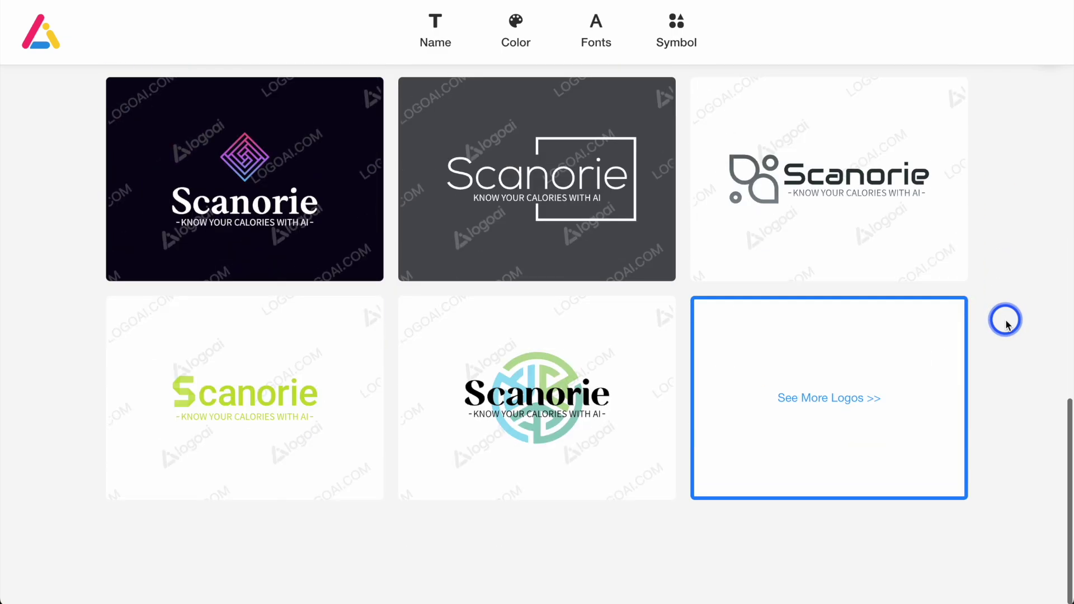
scroll(1005, 322, up, 2)
scroll(1006, 322, up, 15)
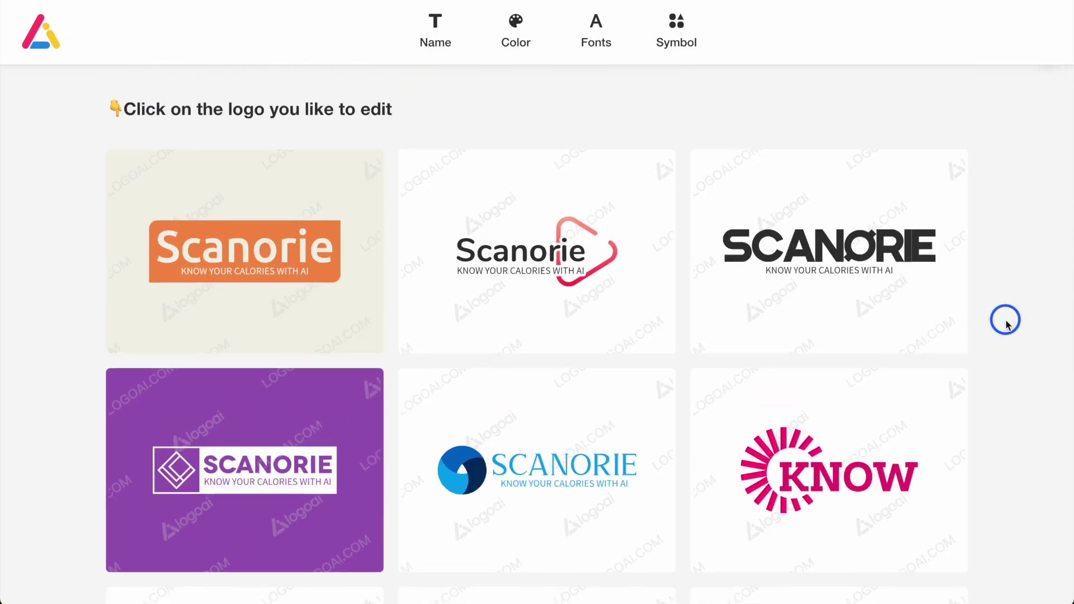
scroll(1005, 322, down, 2)
scroll(1005, 323, down, 2)
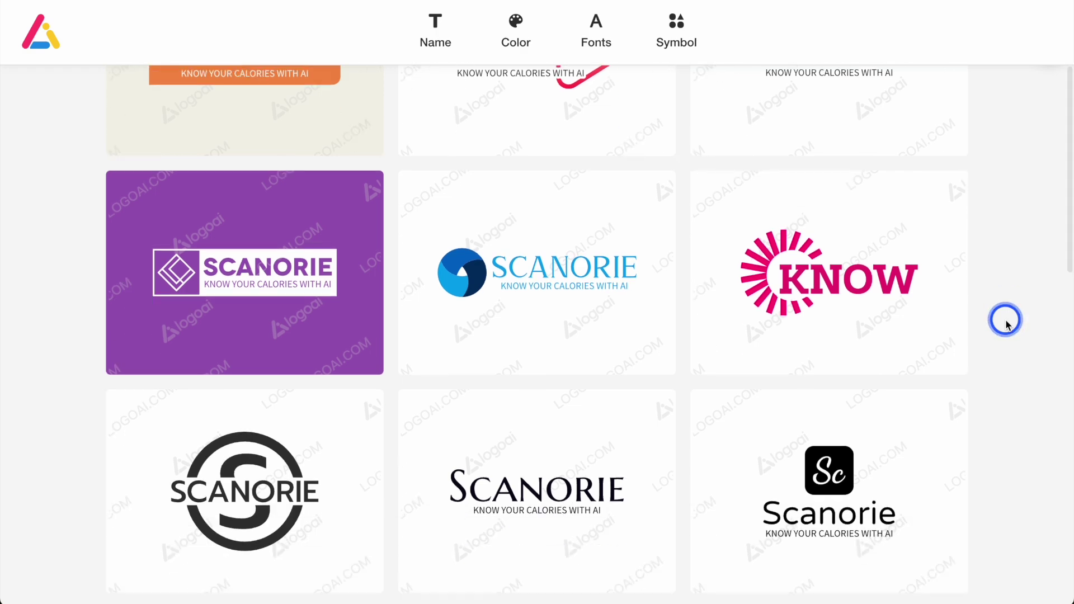
scroll(1005, 324, down, 1)
scroll(1011, 163, up, 4)
scroll(1012, 168, down, 6)
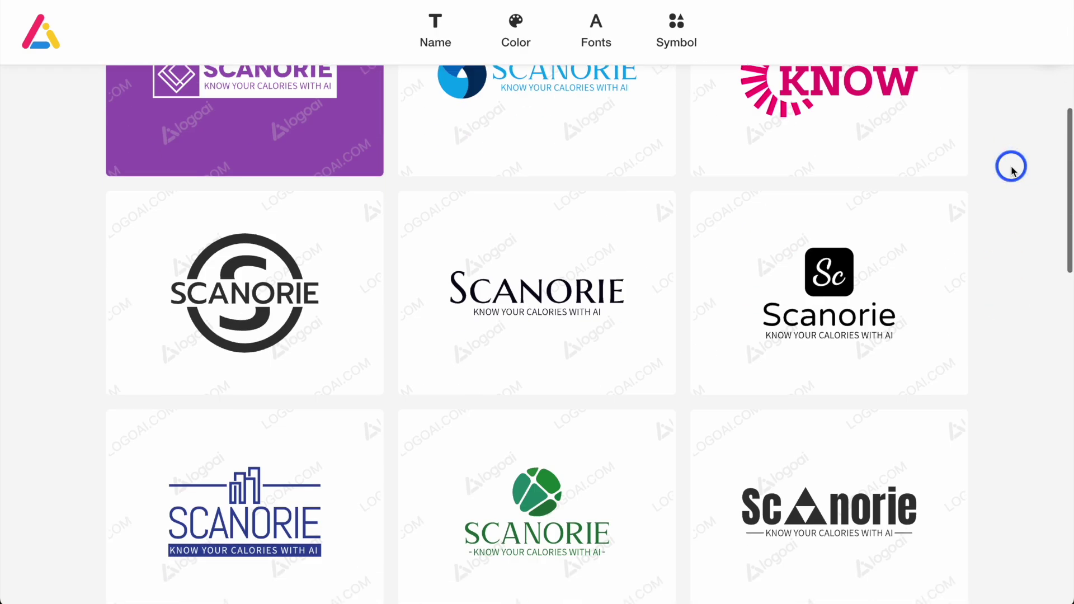
scroll(1011, 167, down, 1)
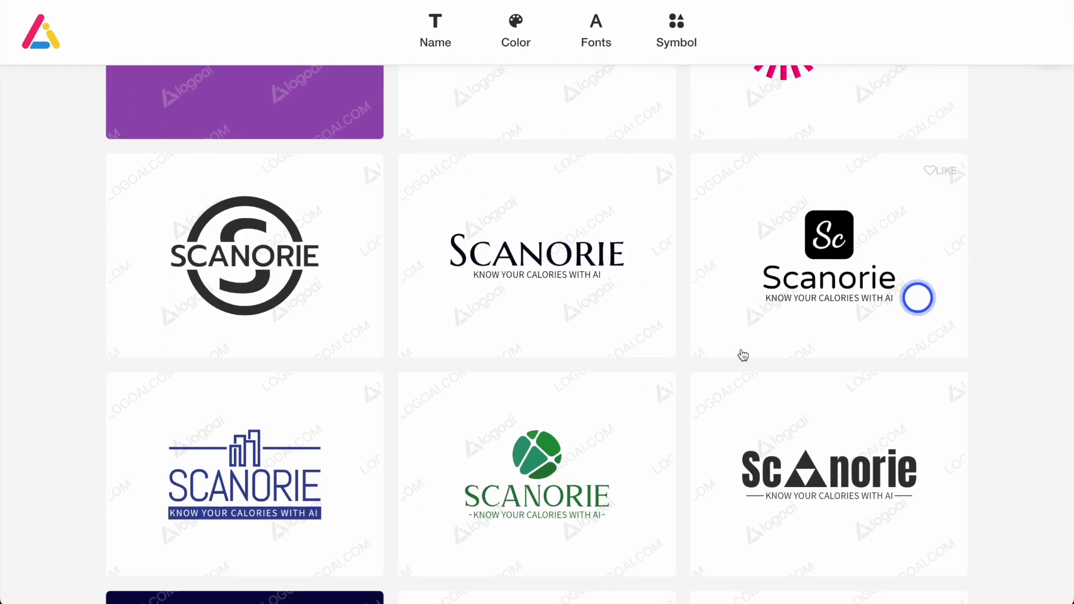
mouse_move(546, 455)
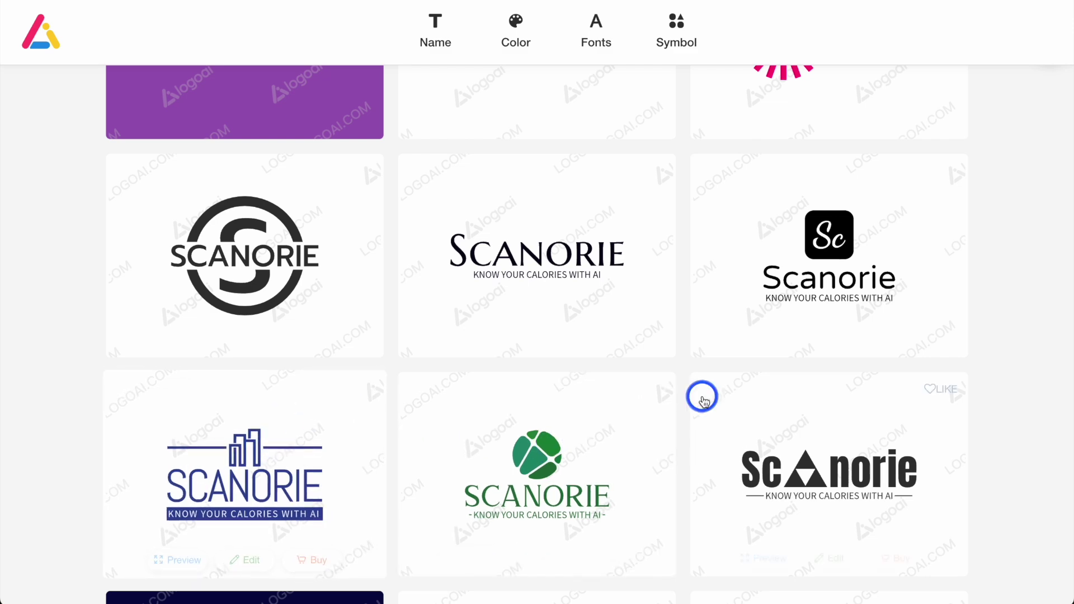
scroll(972, 291, up, 1)
scroll(1045, 241, up, 3)
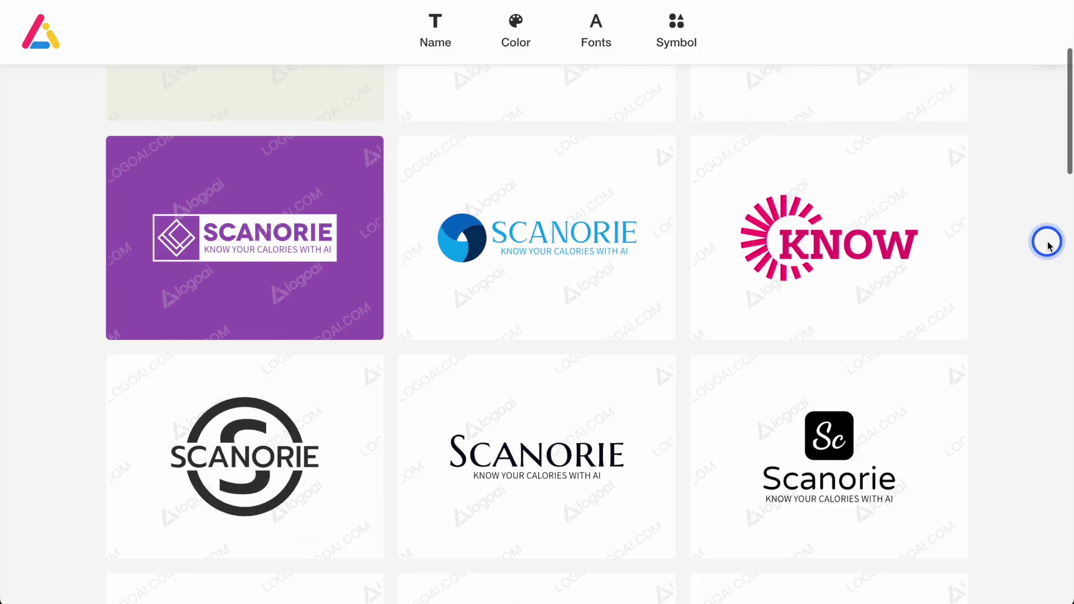
scroll(1047, 243, up, 1)
scroll(1049, 246, down, 1)
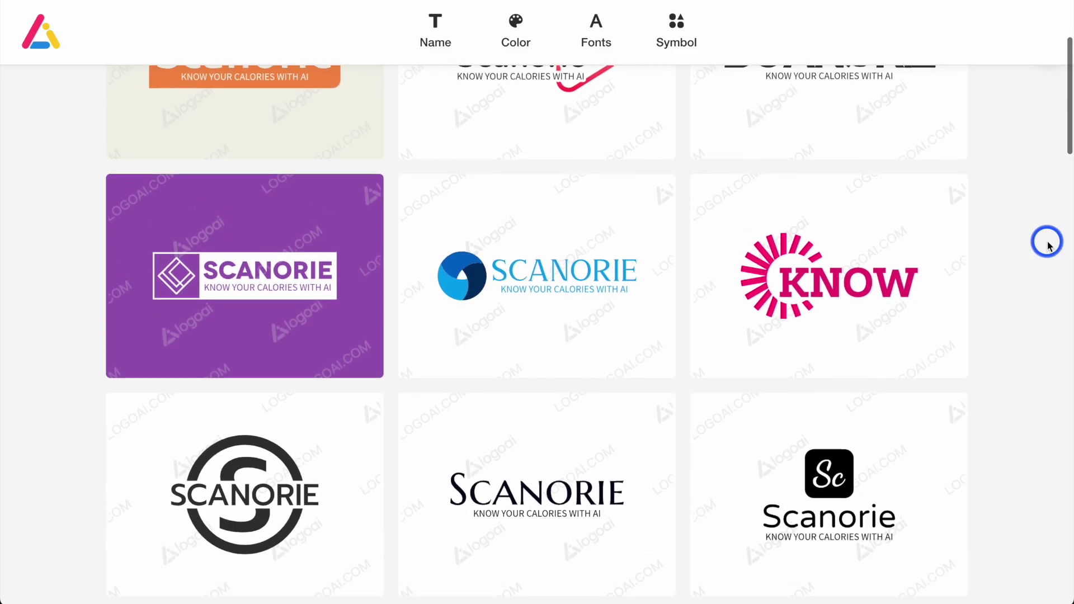
scroll(1049, 246, up, 3)
scroll(1049, 246, down, 7)
scroll(1050, 246, down, 5)
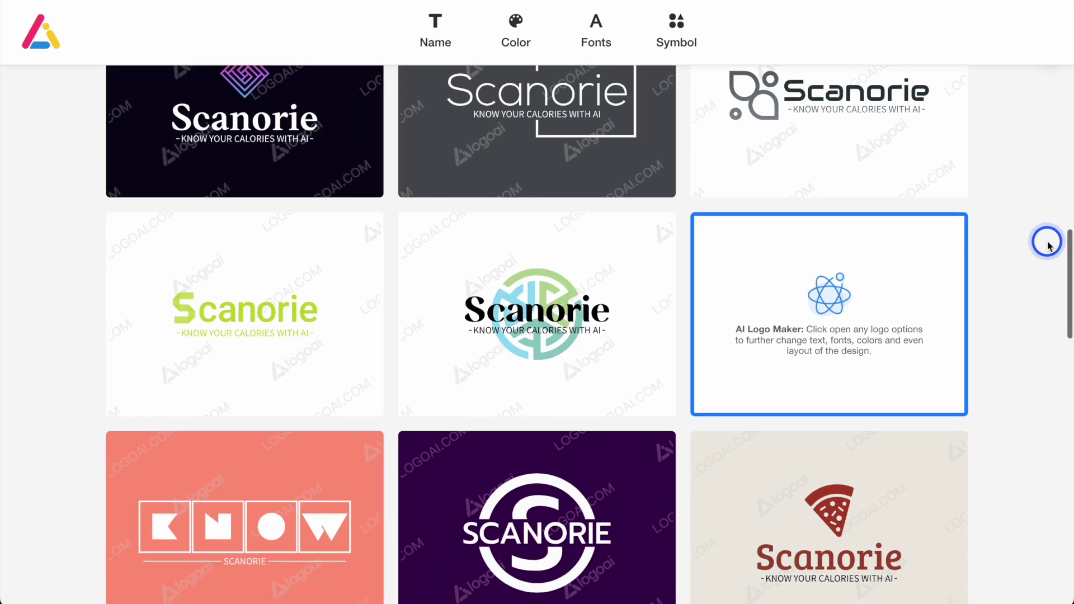
scroll(1050, 246, down, 3)
scroll(1047, 243, down, 3)
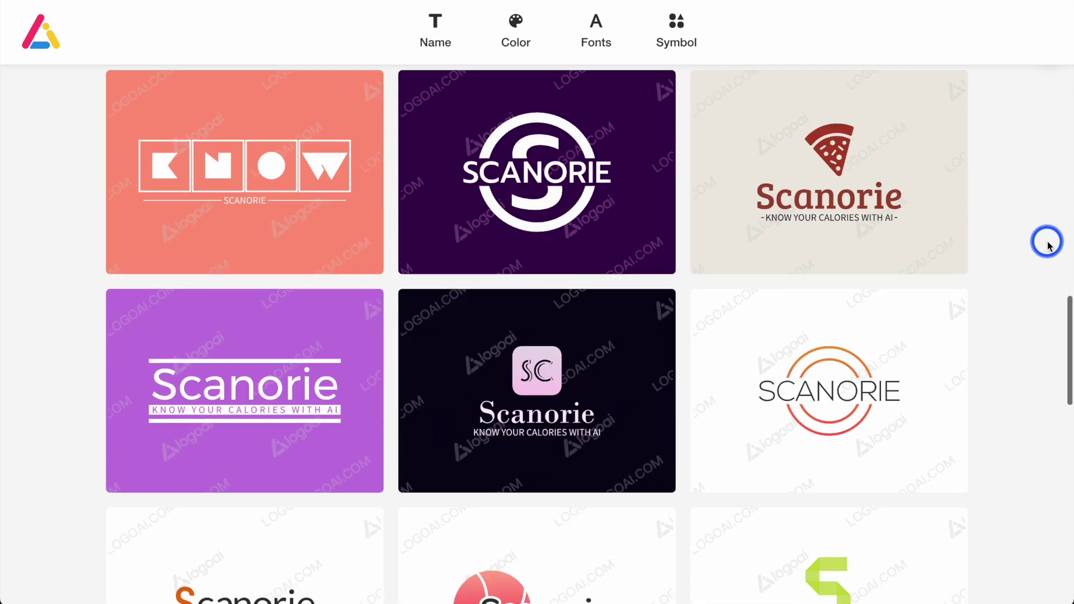
Preview the pizza-slice Scanorie logo and open it in the editor.
mouse_move(846, 145)
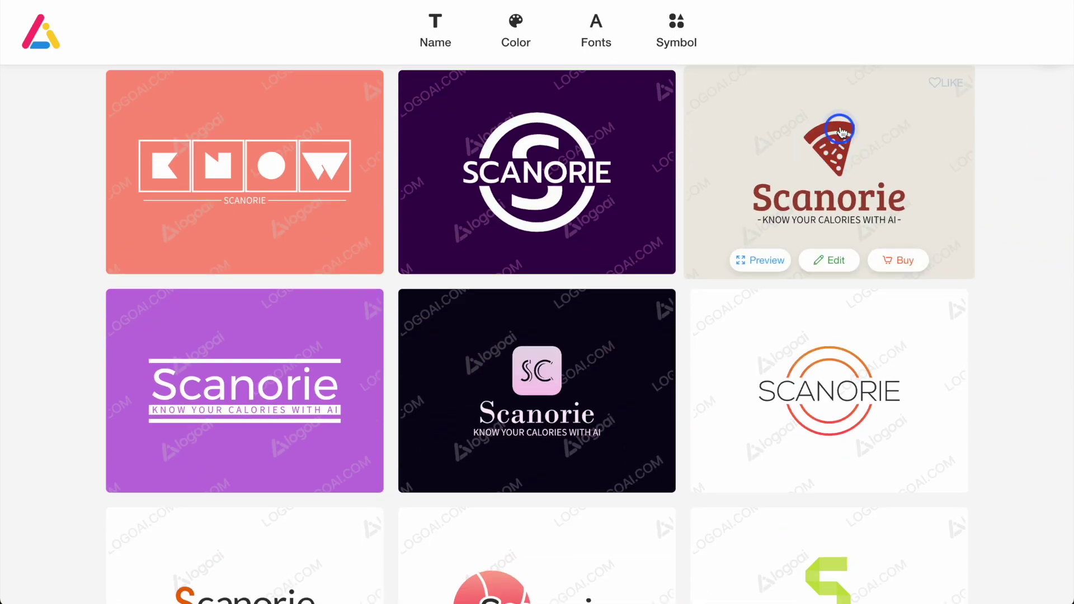
scroll(1063, 413, down, 1)
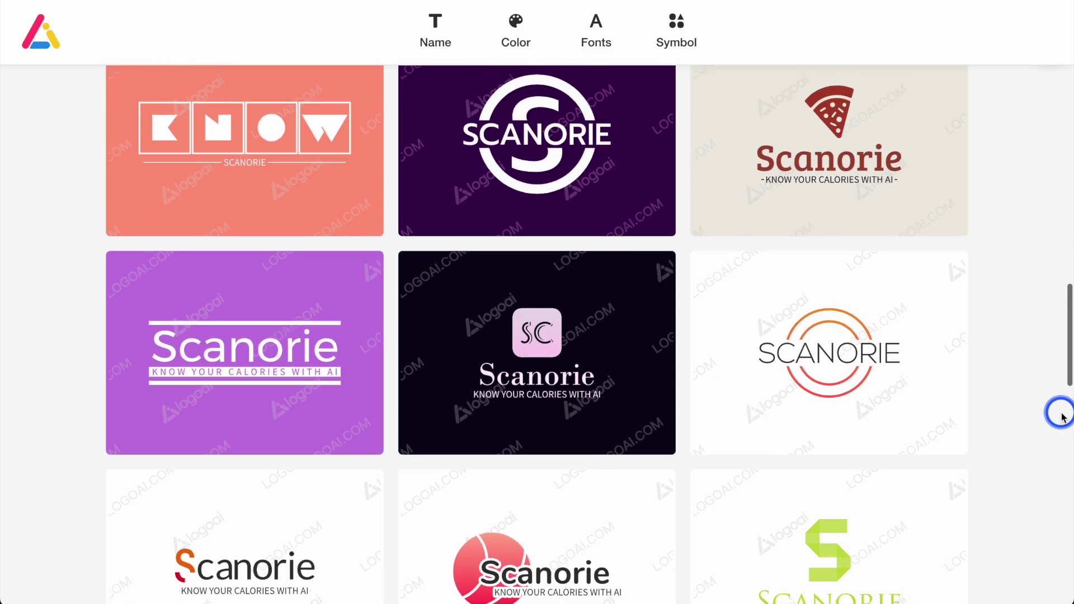
click(846, 150)
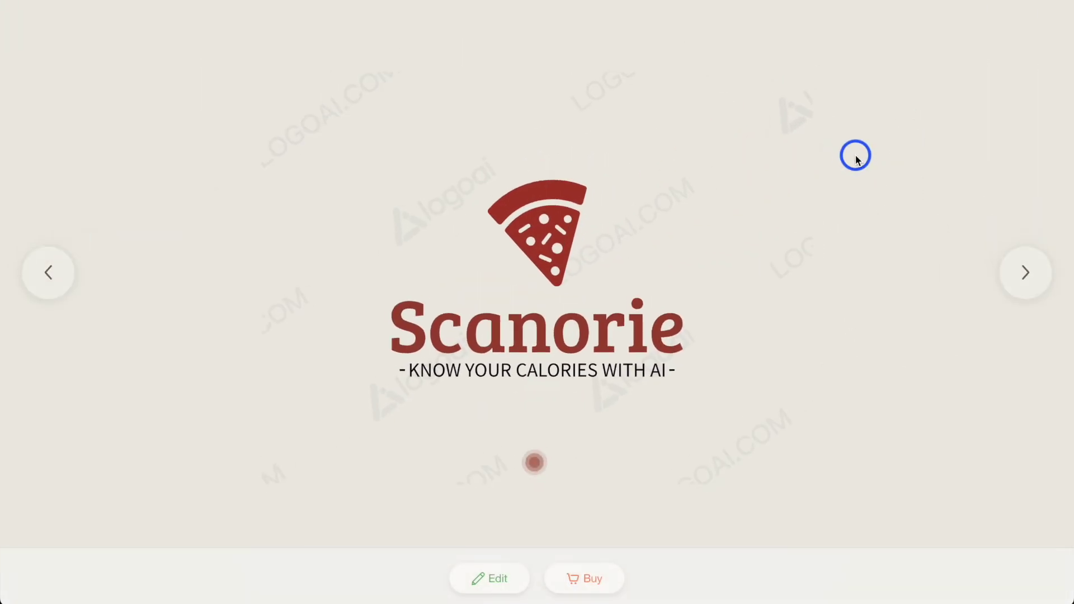
click(492, 580)
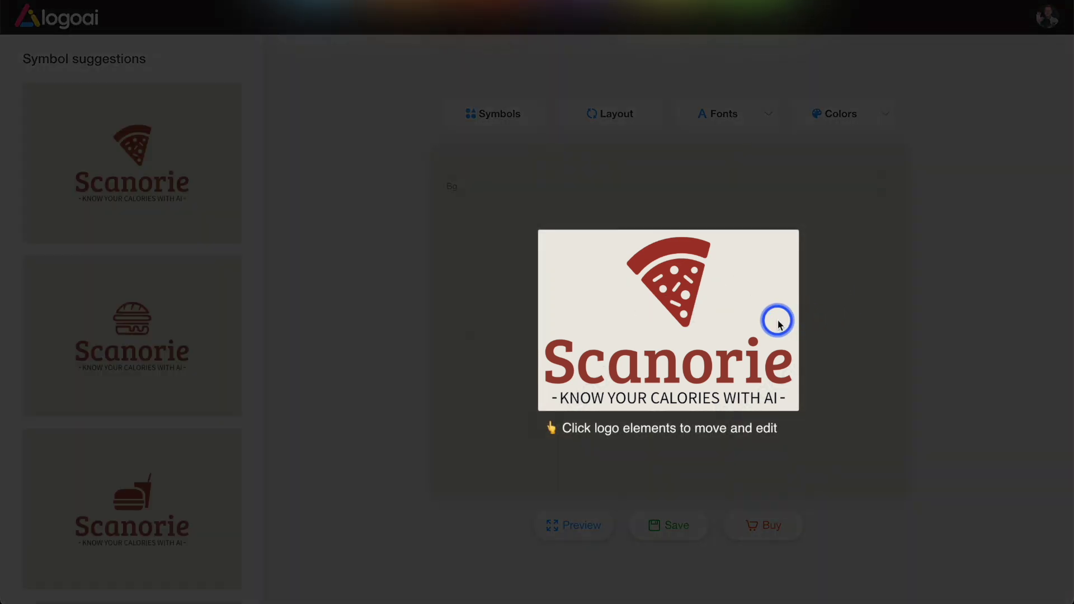
Dismiss the editor tour and replace the pizza slice with the fork-and-knife symbol.
click(779, 324)
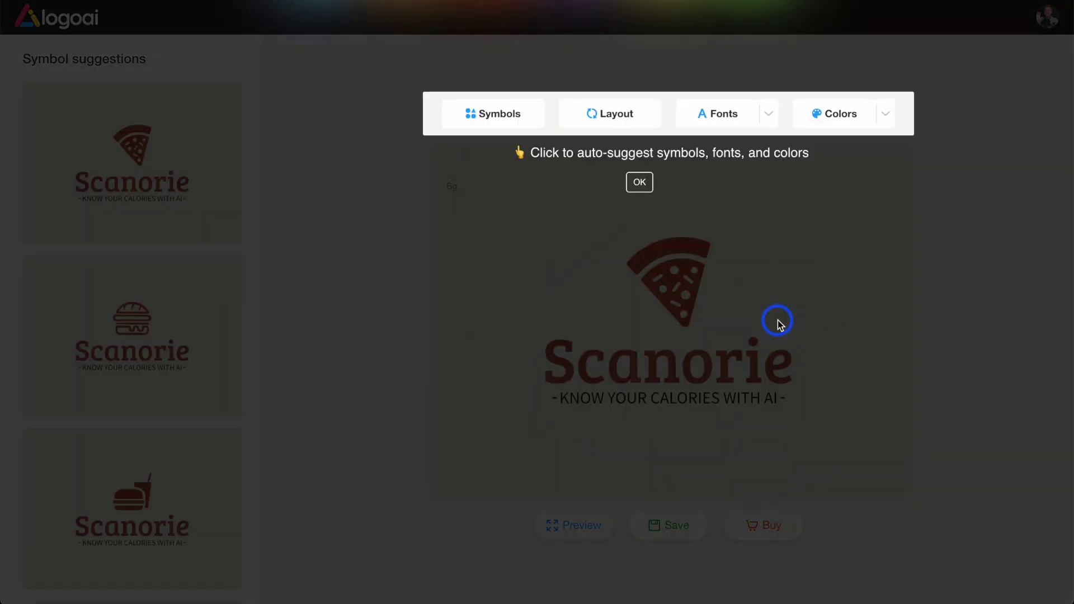
click(641, 183)
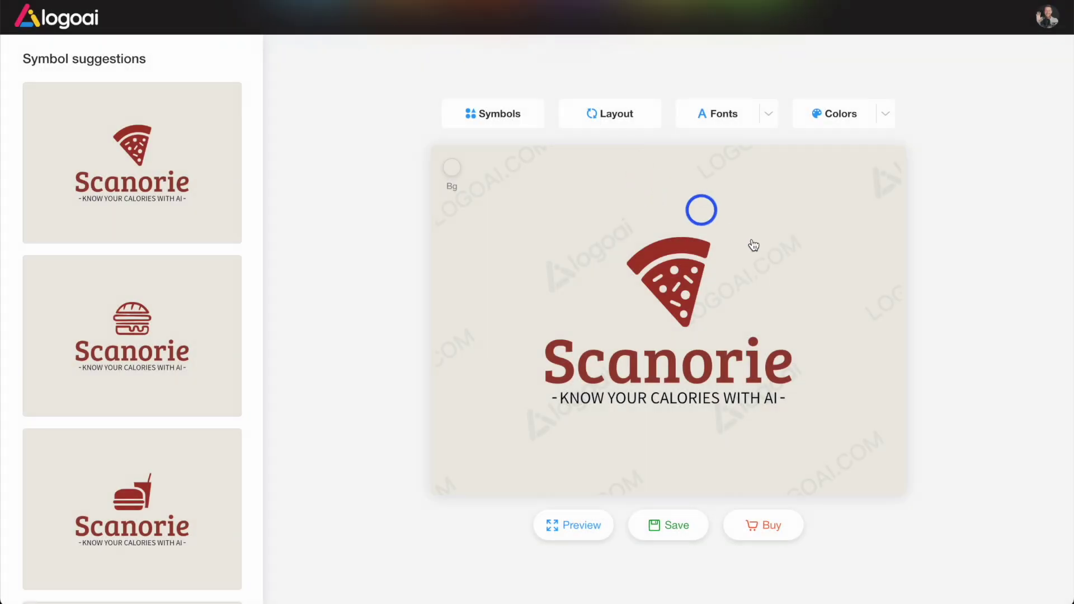
click(615, 115)
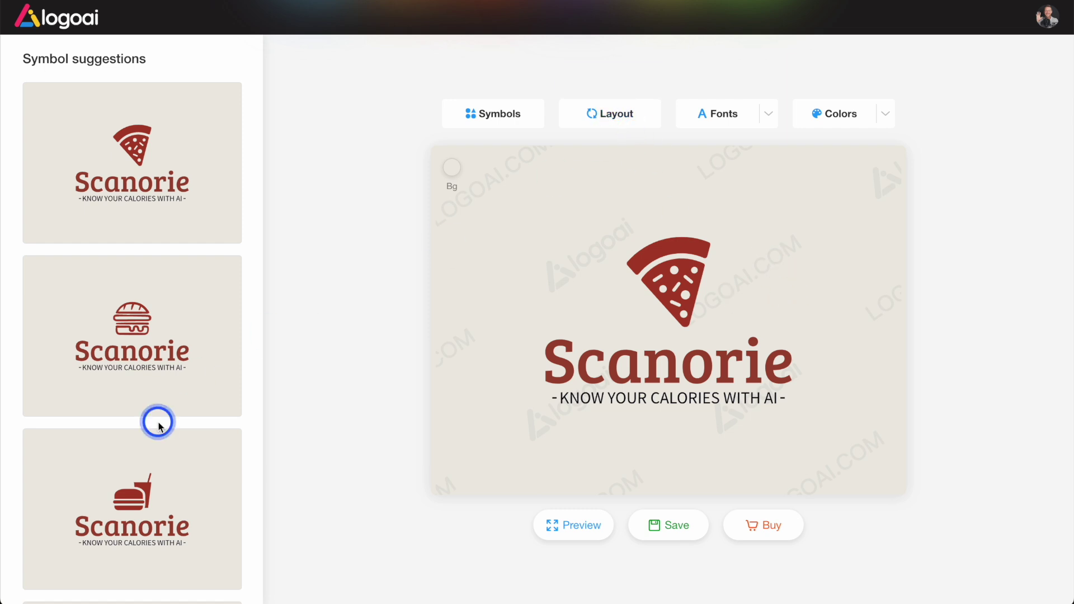
scroll(157, 421, down, 1)
scroll(124, 402, down, 8)
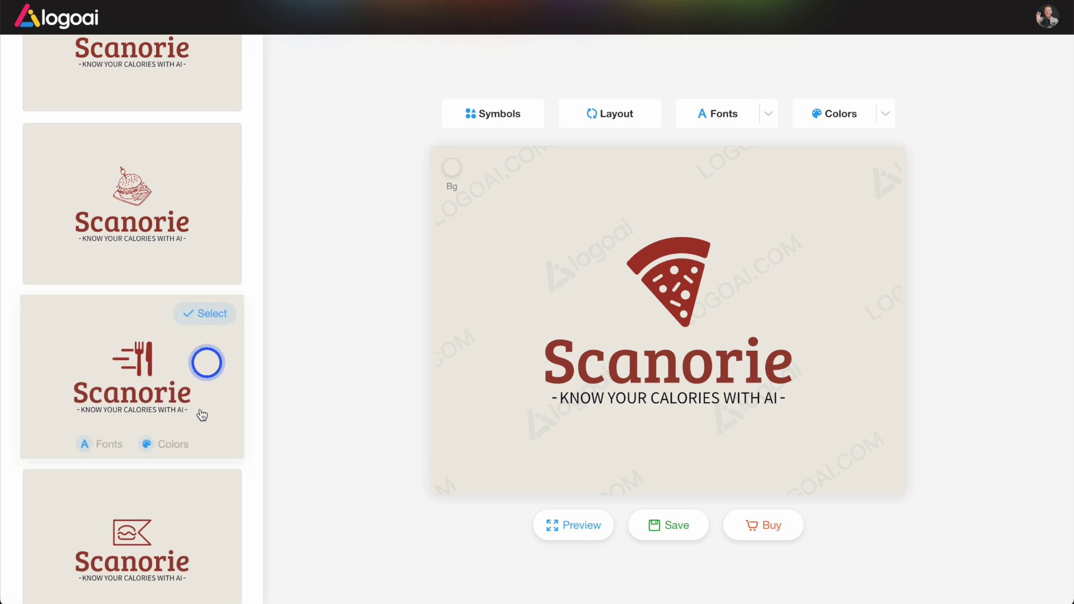
scroll(199, 391, down, 3)
click(150, 254)
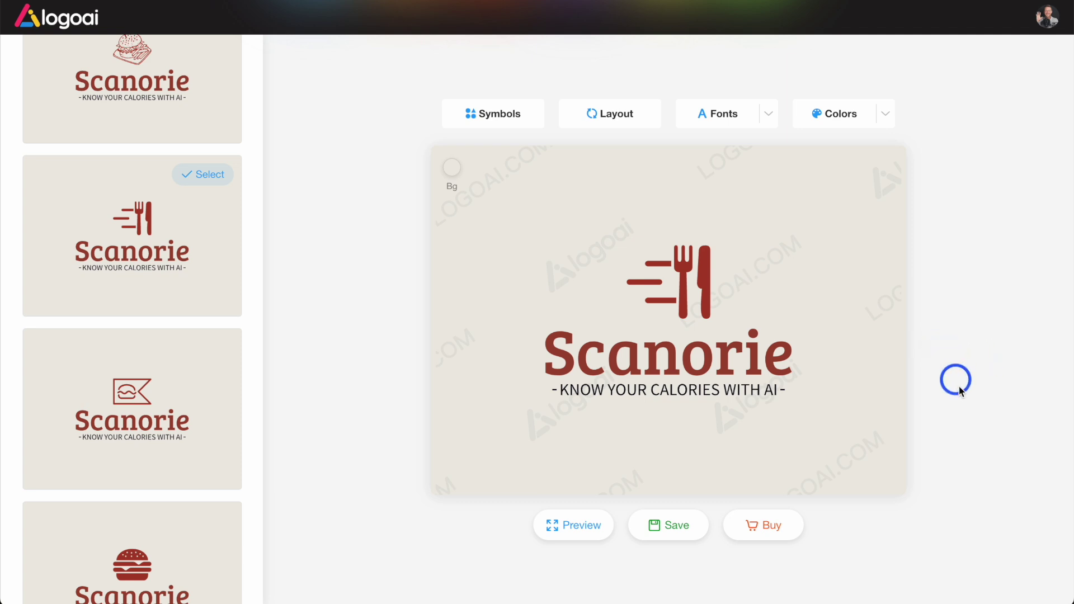
click(788, 532)
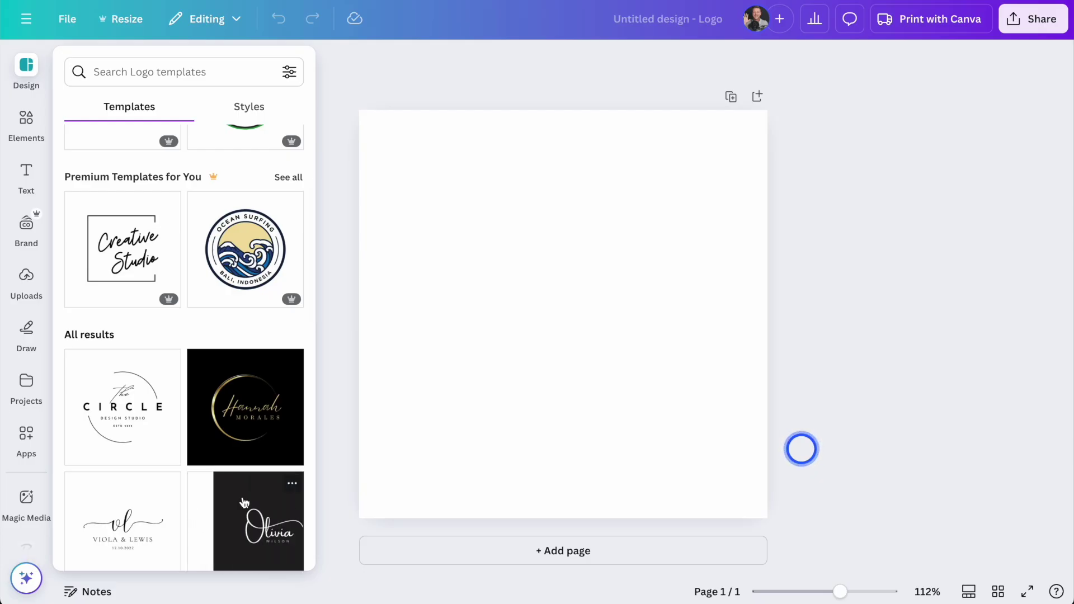
Apply the coconut cosmetics template and change its wordmark text to Scanorie.
scroll(244, 502, down, 2)
scroll(245, 501, down, 7)
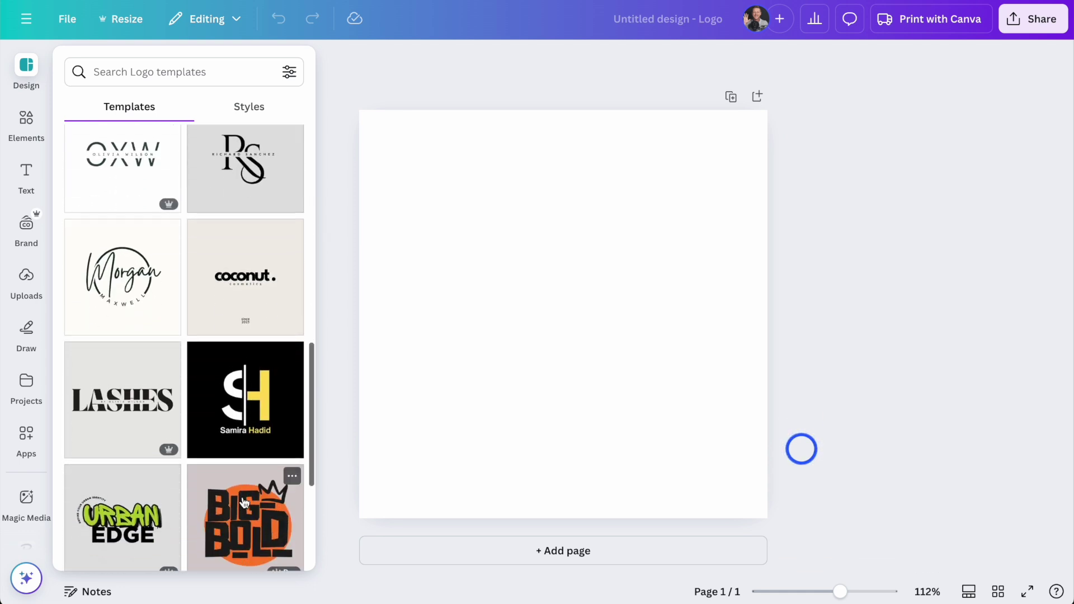
click(245, 274)
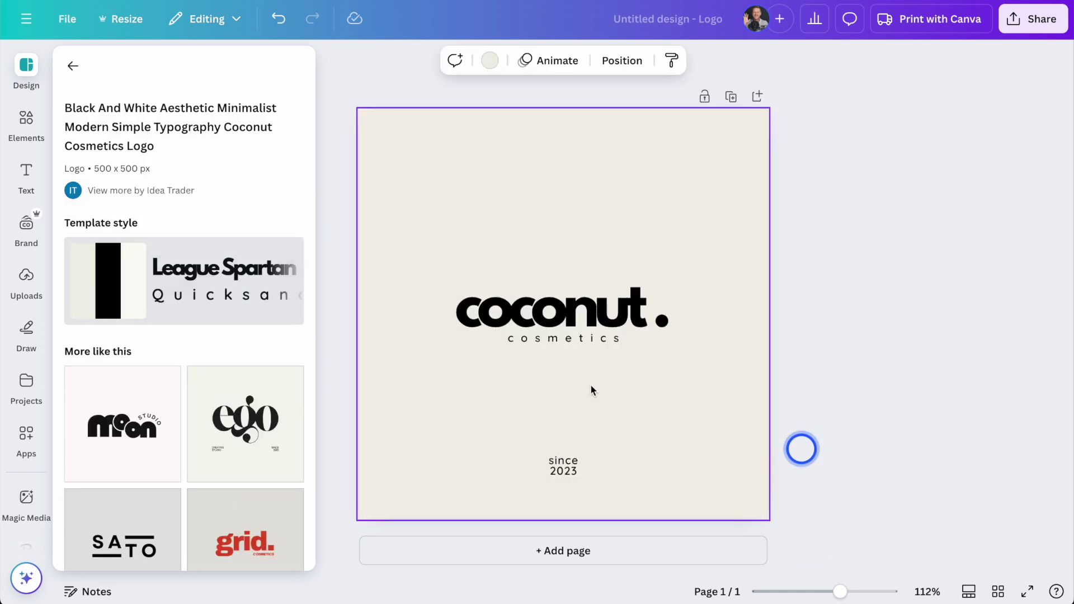
click(548, 328)
click(561, 312)
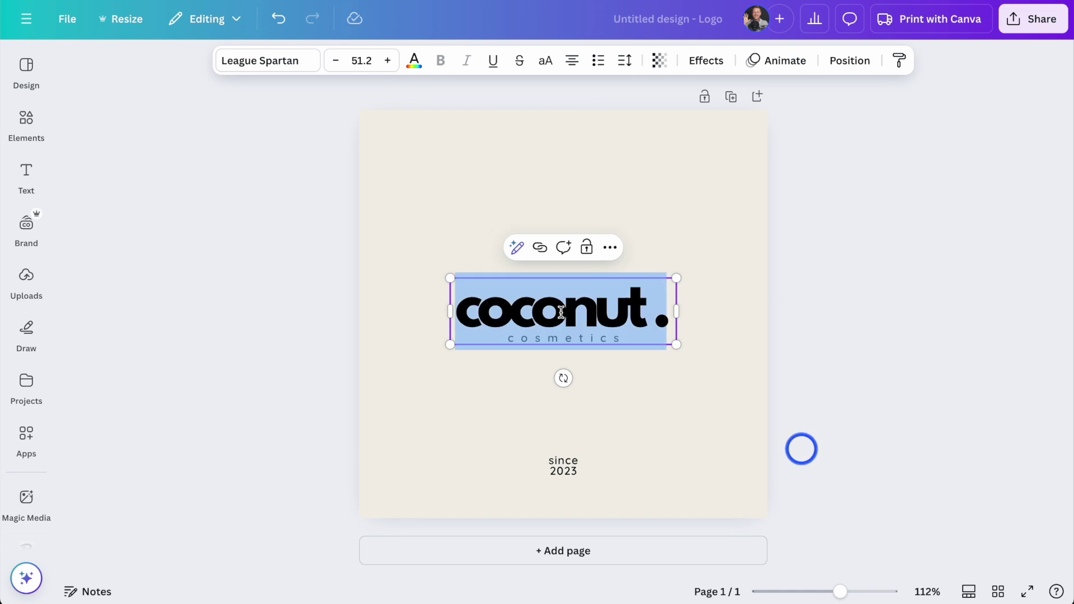
text(Scanorie)
click(571, 384)
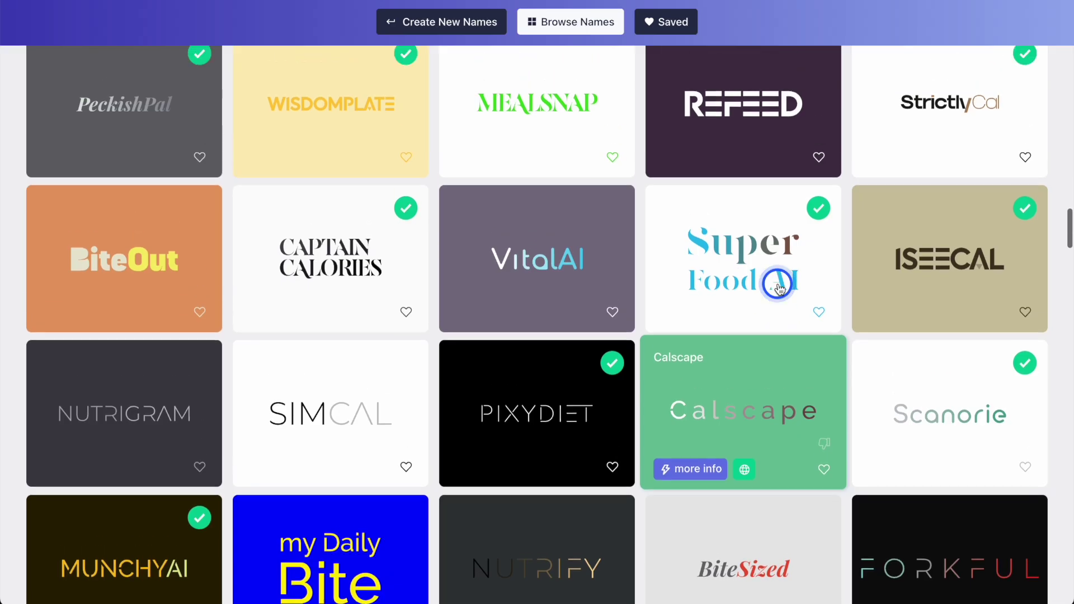
scroll(776, 284, up, 10)
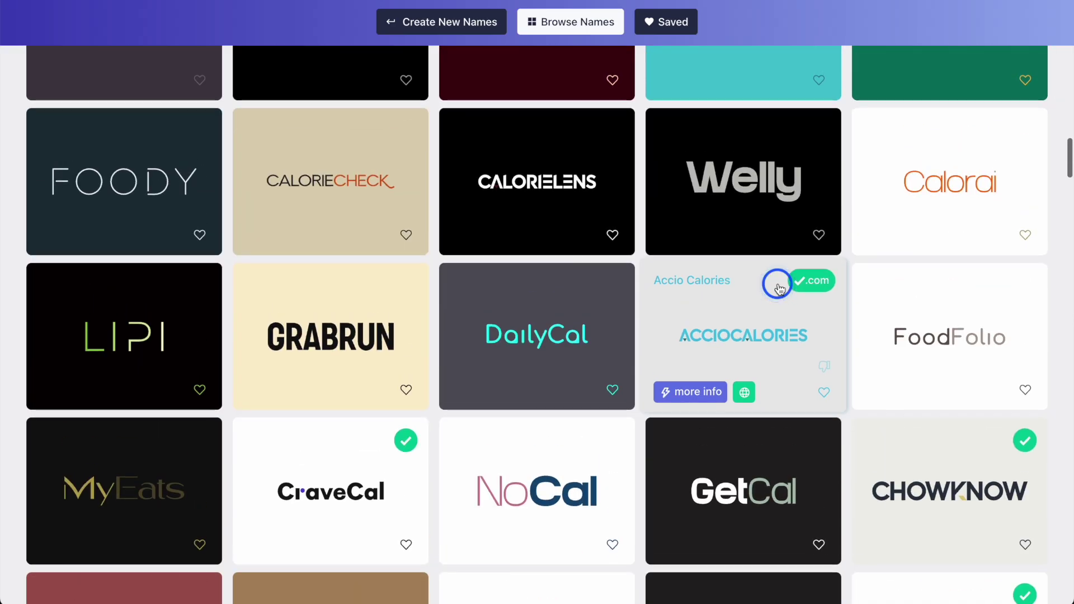
scroll(777, 288, down, 5)
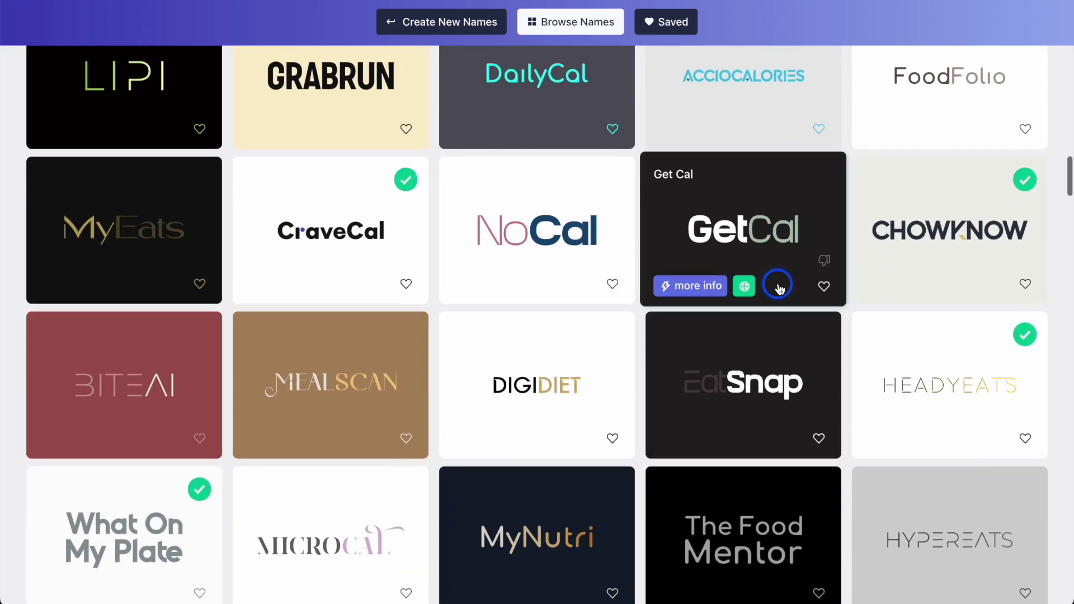
scroll(777, 285, down, 5)
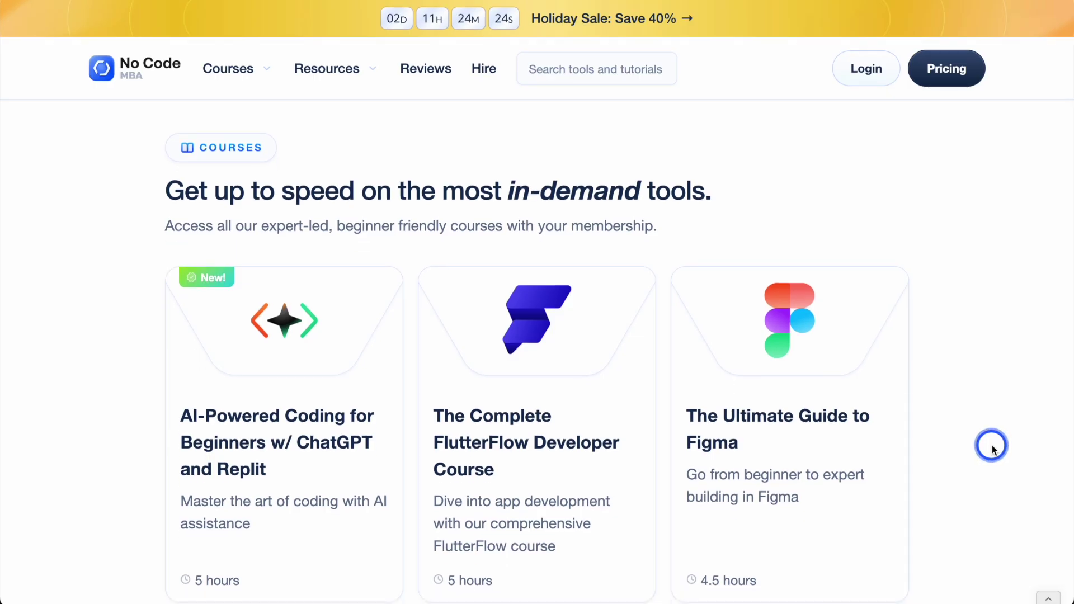
scroll(993, 448, down, 3)
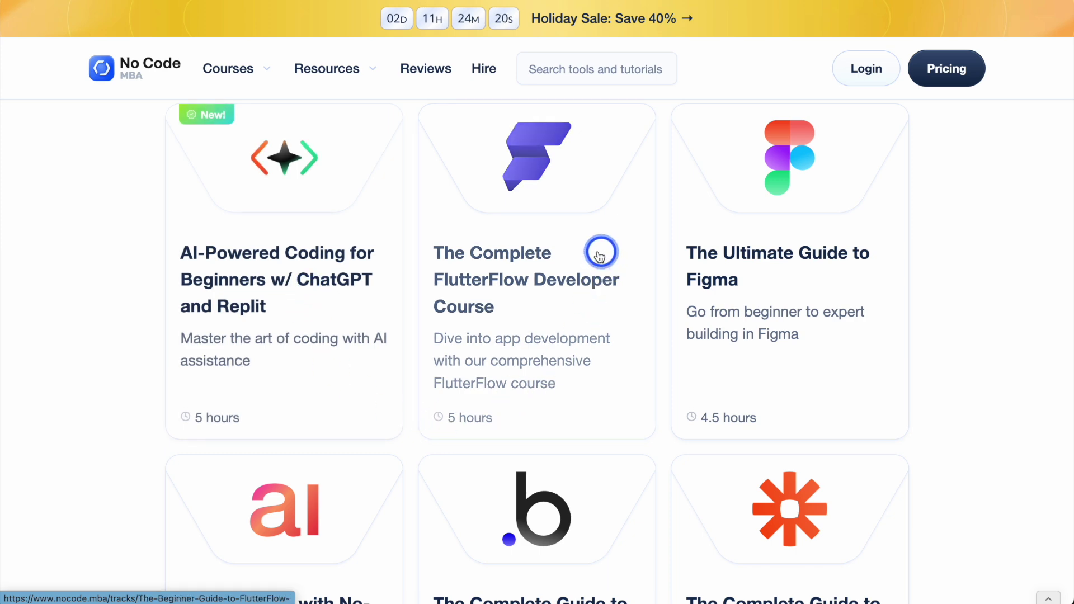
scroll(568, 301, down, 2)
scroll(568, 448, up, 2)
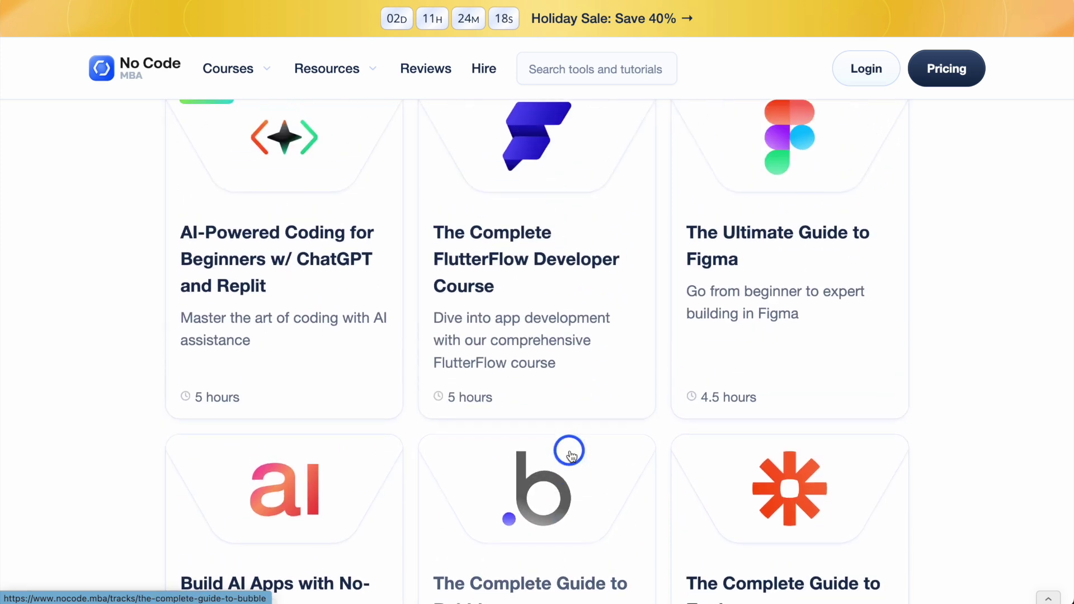
scroll(970, 498, down, 10)
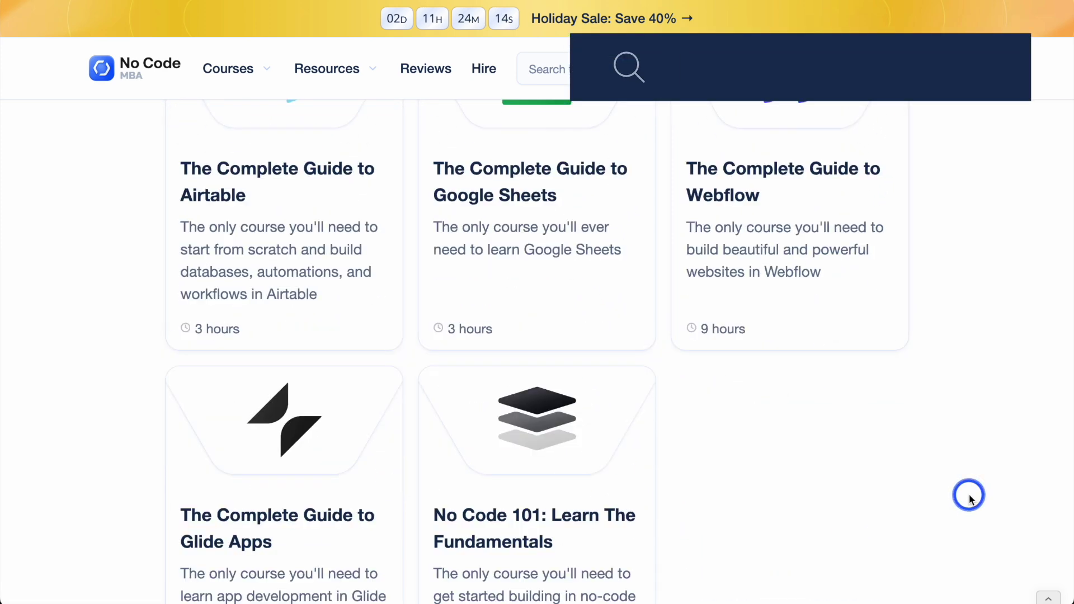
scroll(971, 498, down, 15)
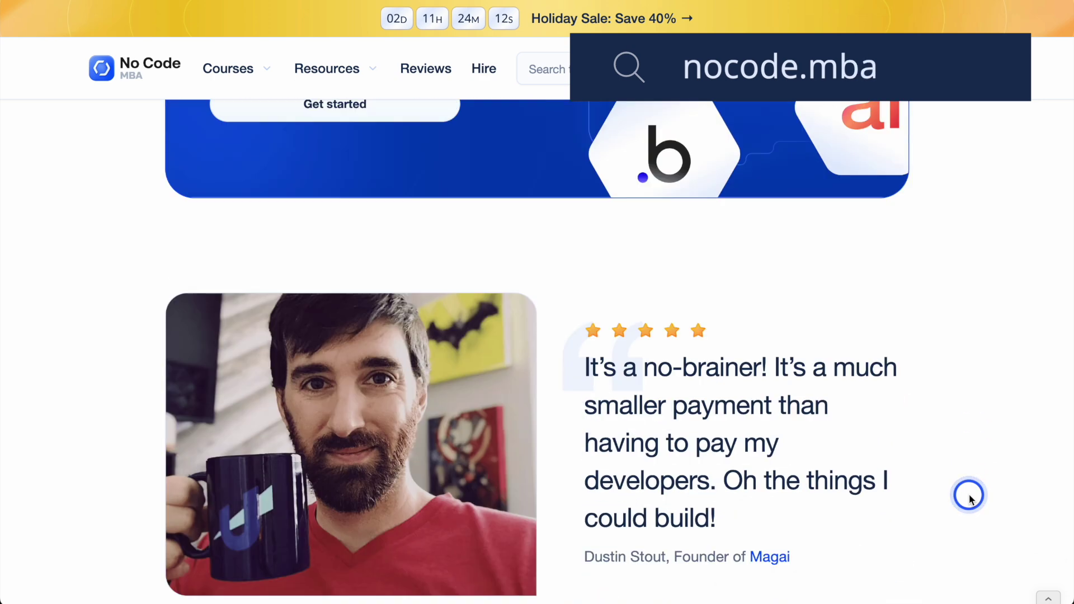
scroll(971, 498, down, 12)
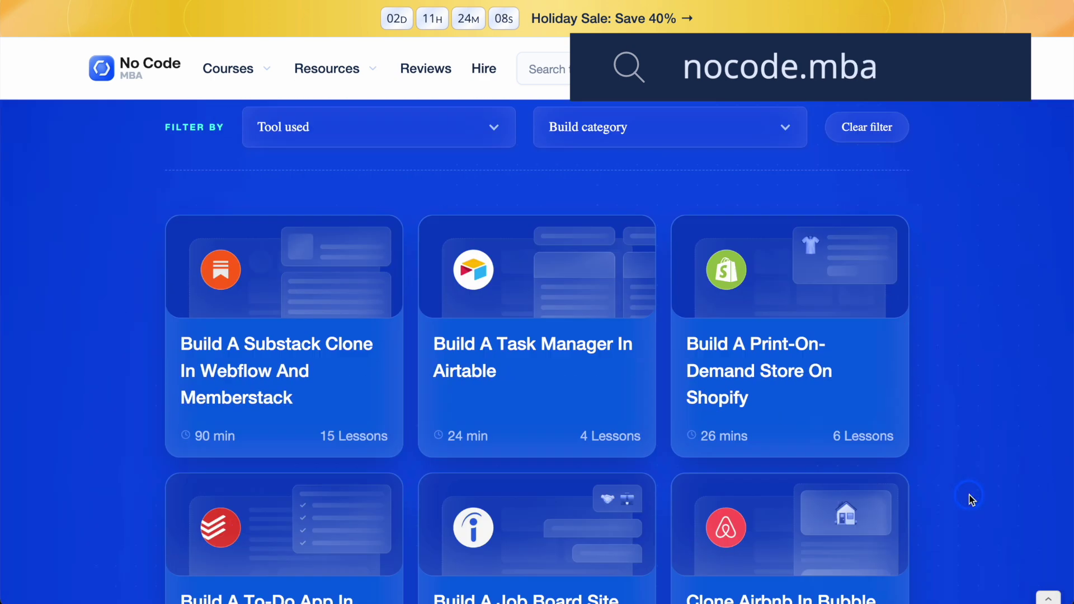
scroll(972, 499, down, 2)
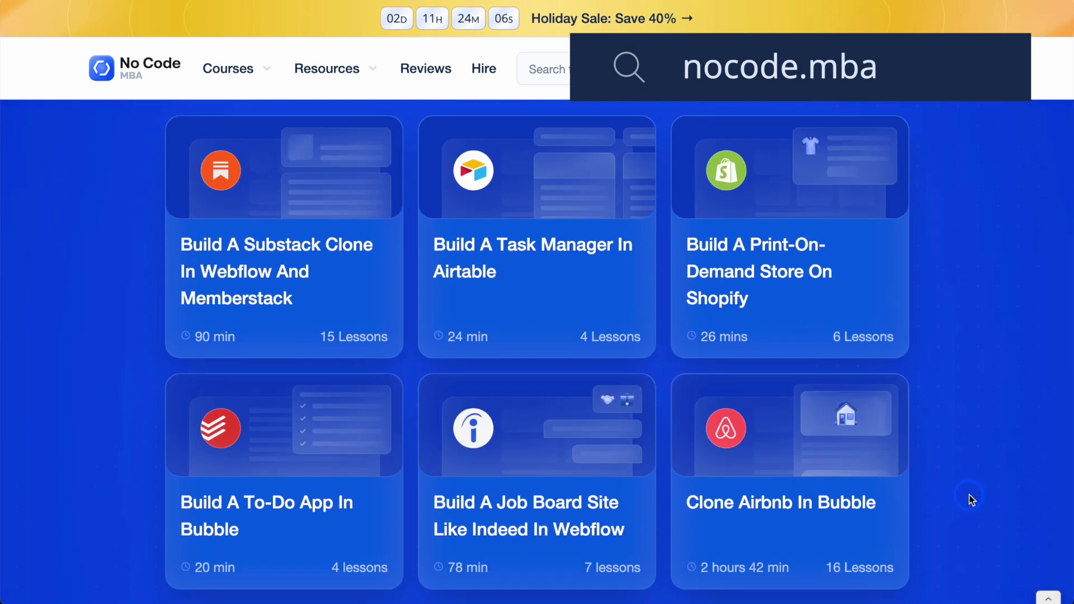
scroll(972, 499, down, 17)
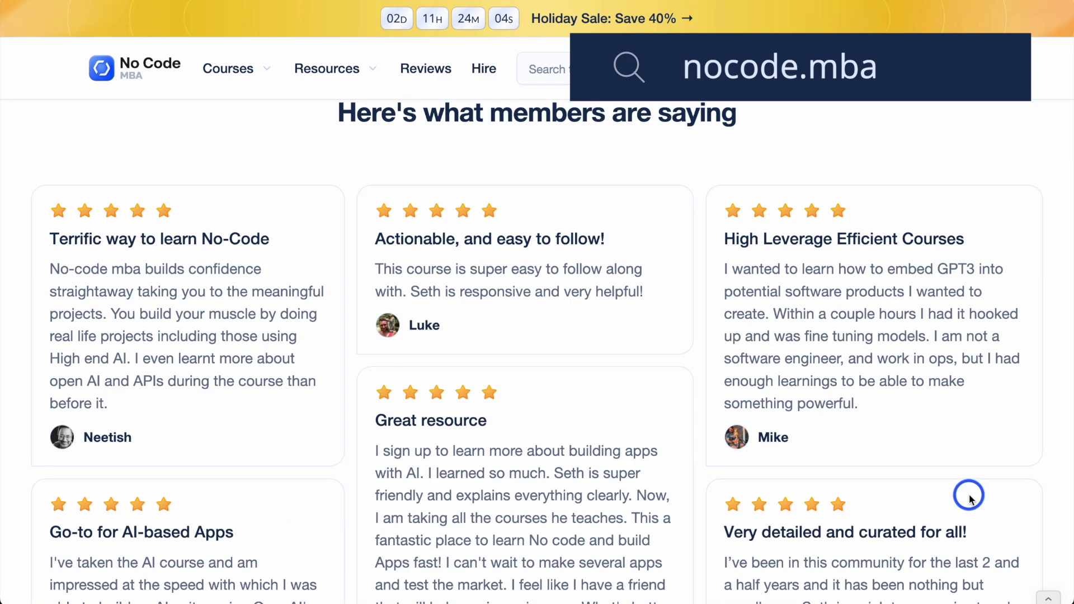
scroll(971, 497, down, 1)
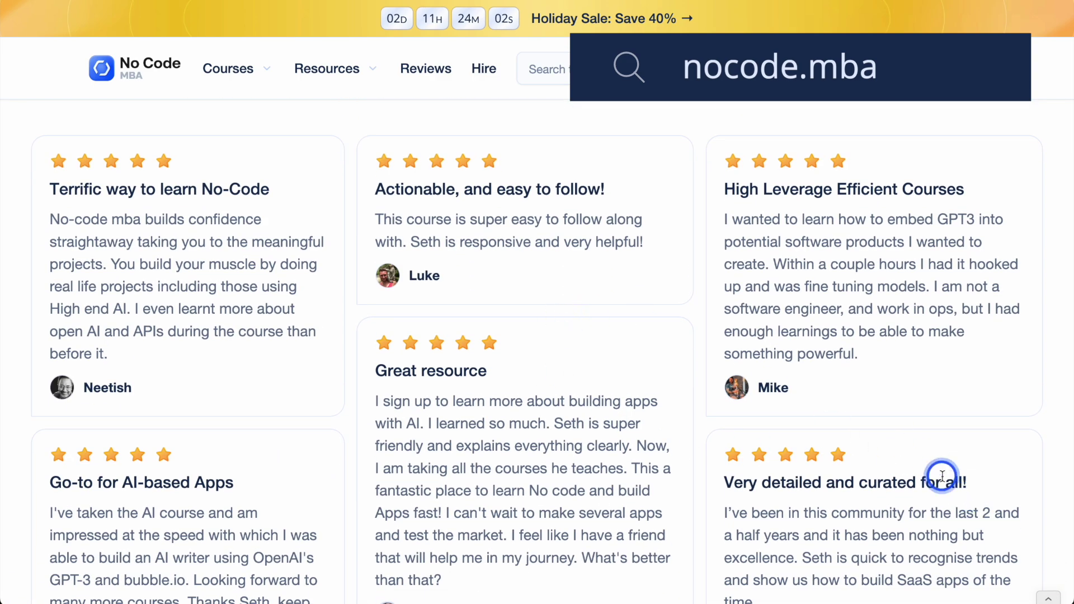
scroll(942, 476, down, 10)
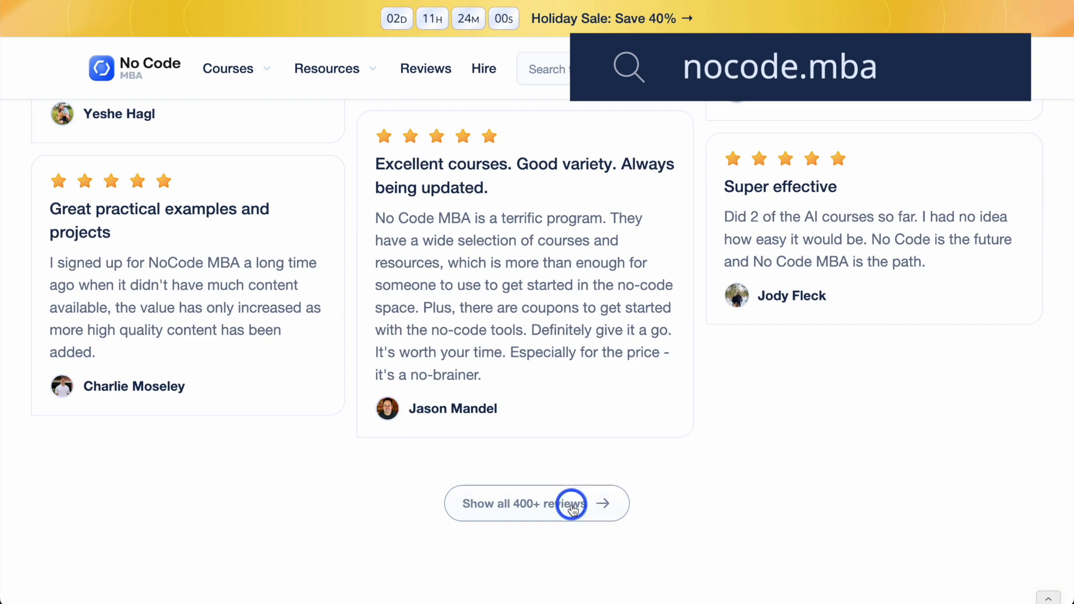
scroll(843, 504, down, 4)
scroll(843, 506, down, 9)
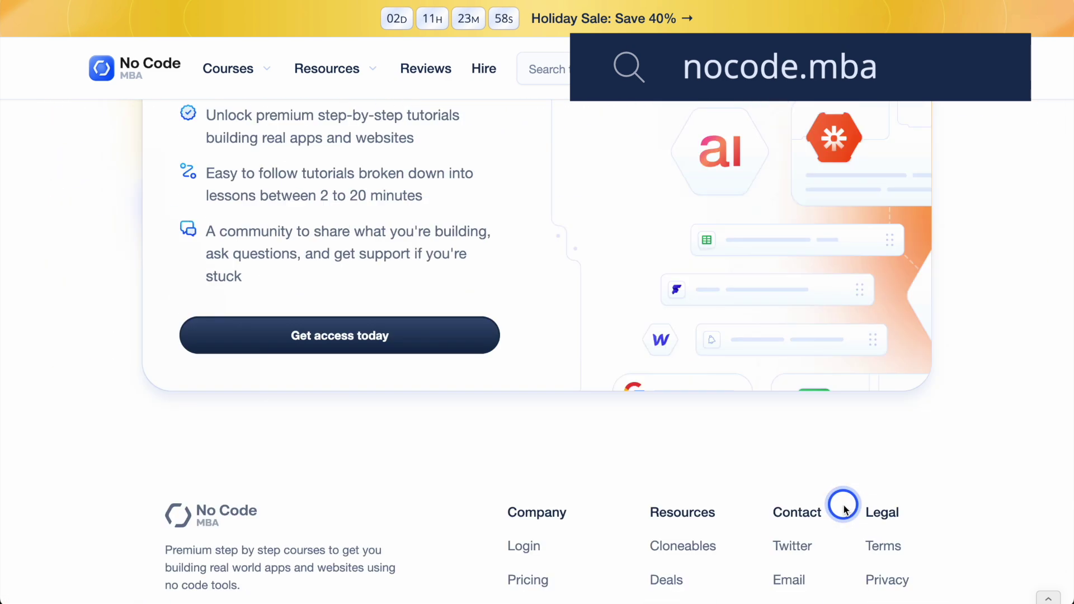
scroll(843, 507, up, 3)
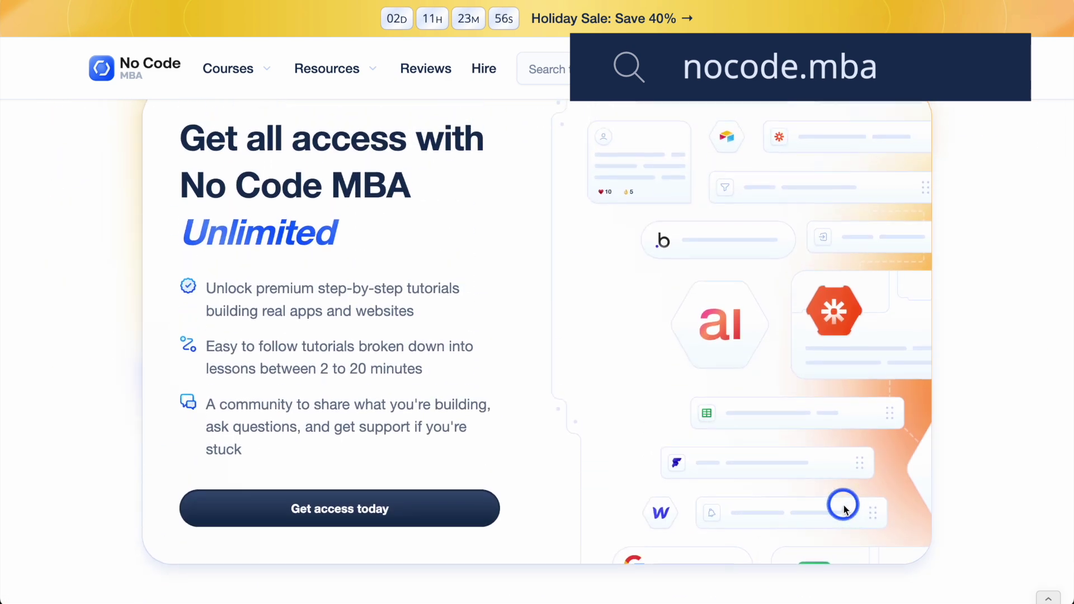
scroll(727, 425, up, 1)
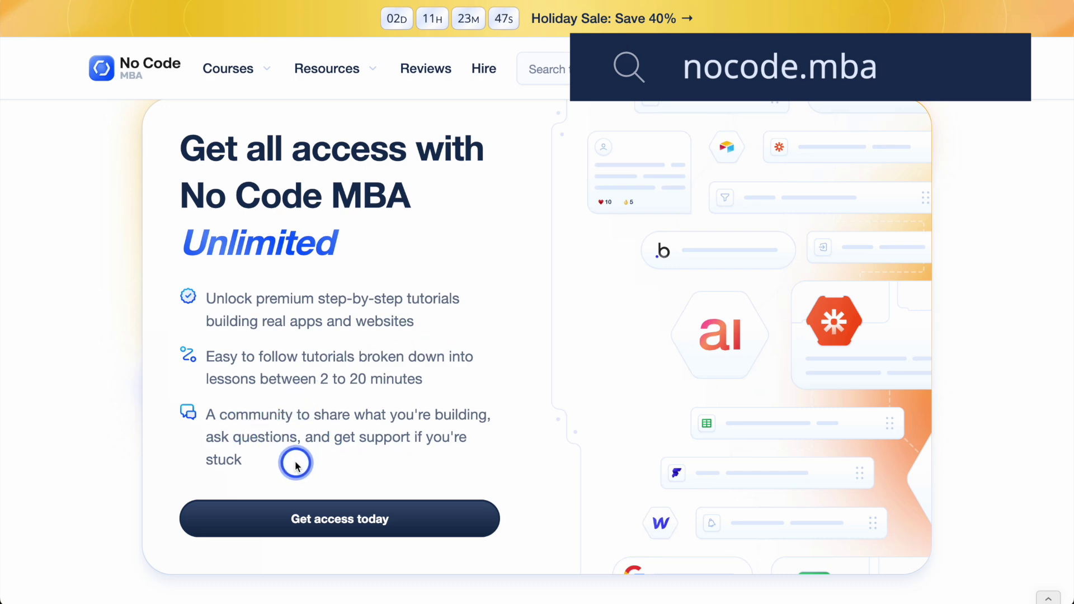
drag(300, 460, 217, 412)
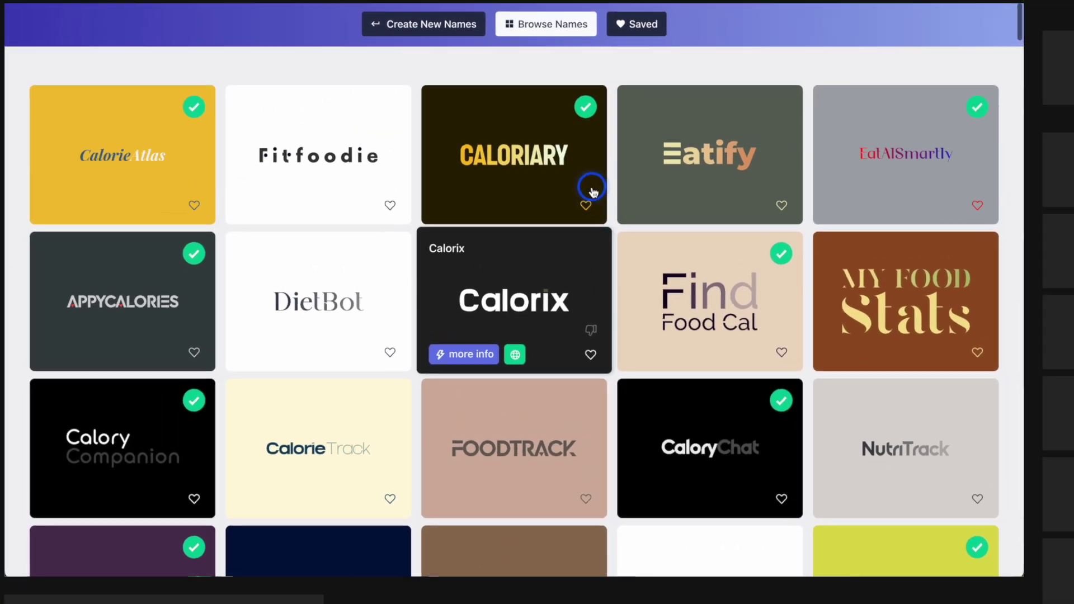
scroll(526, 171, down, 9)
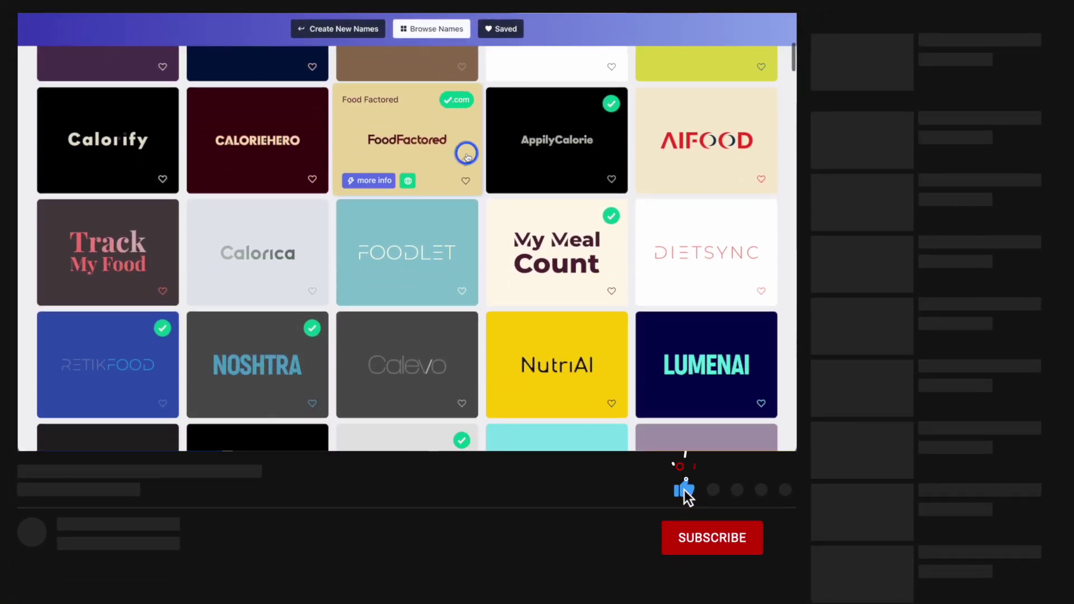
scroll(467, 155, down, 2)
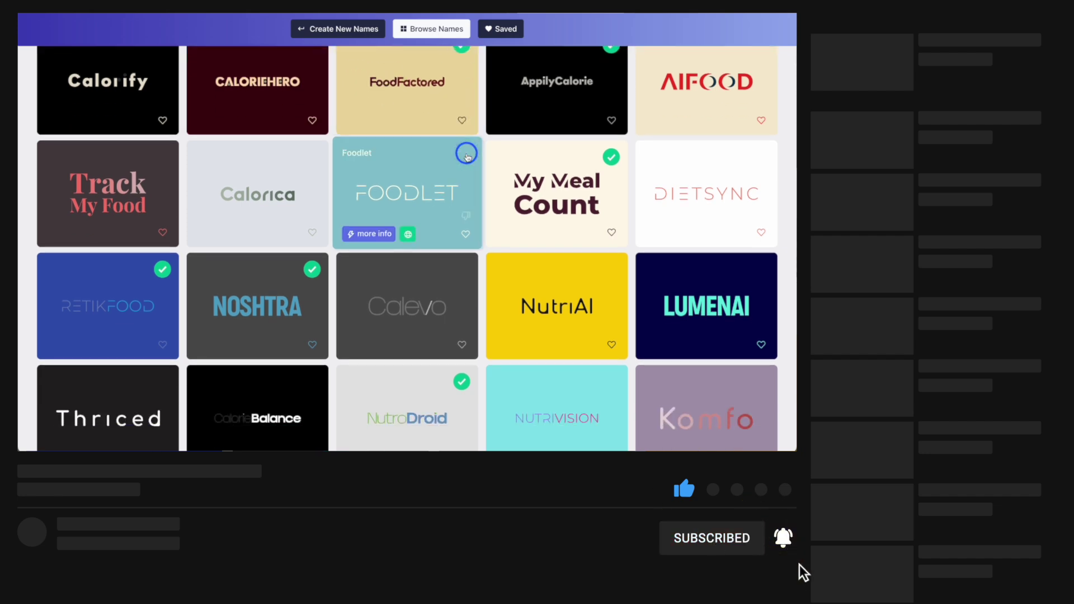